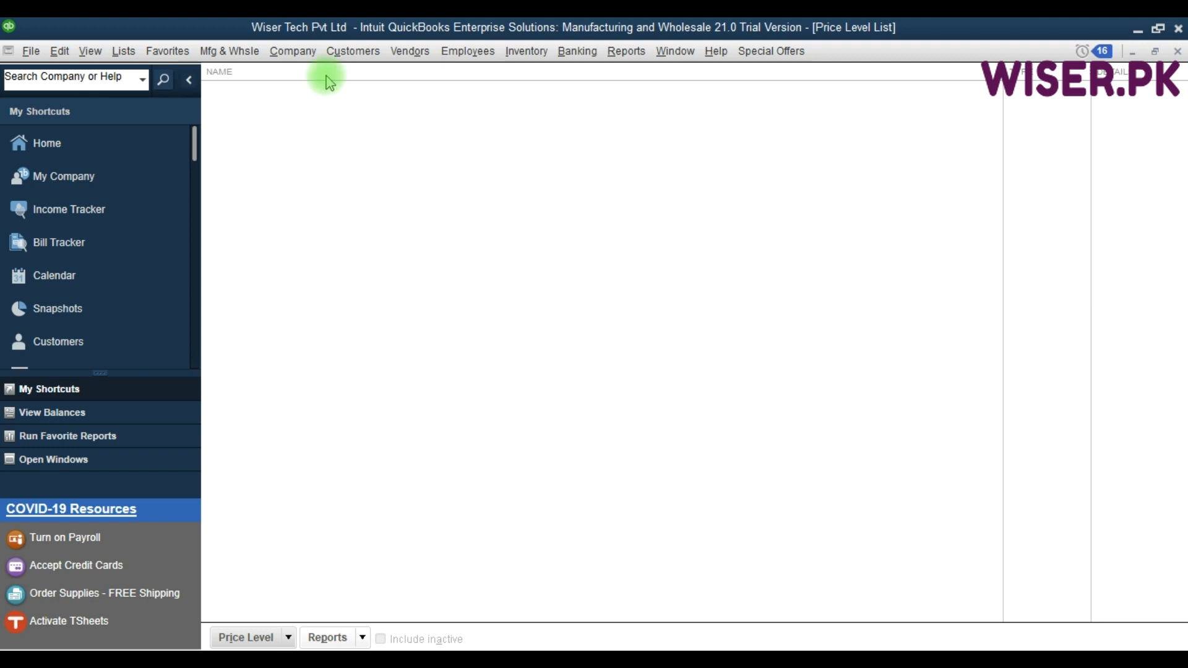
Examine the price level choices in Customer 1's payment settings and leave the customer record without changes.
left_click(353, 50)
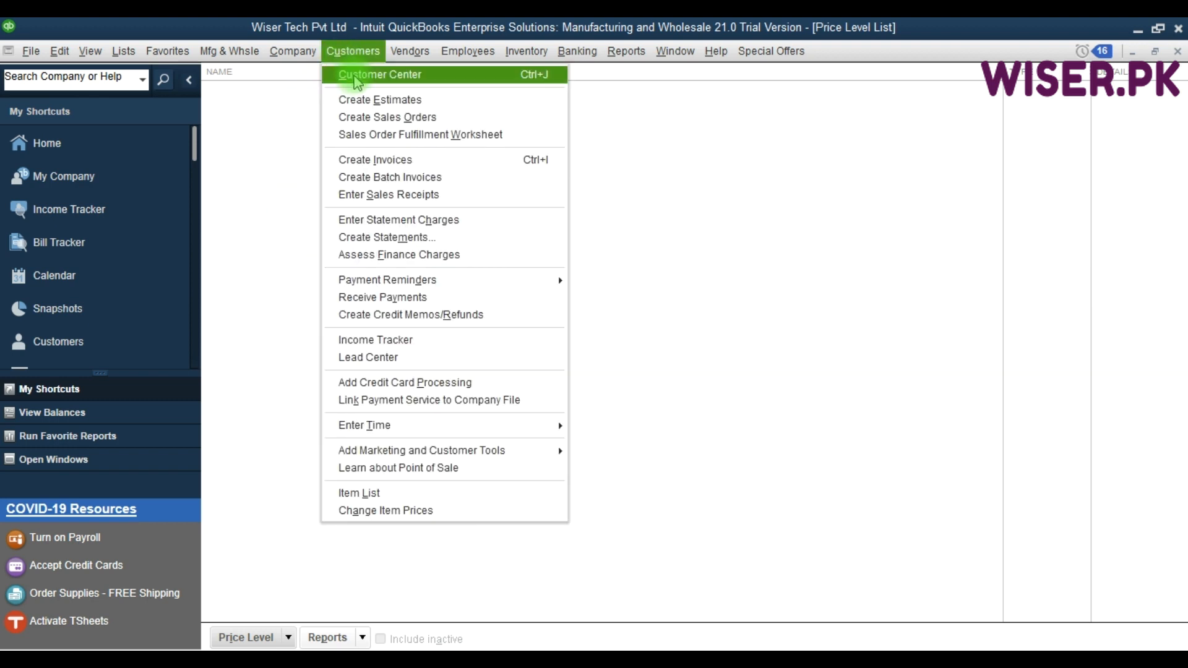
left_click(355, 77)
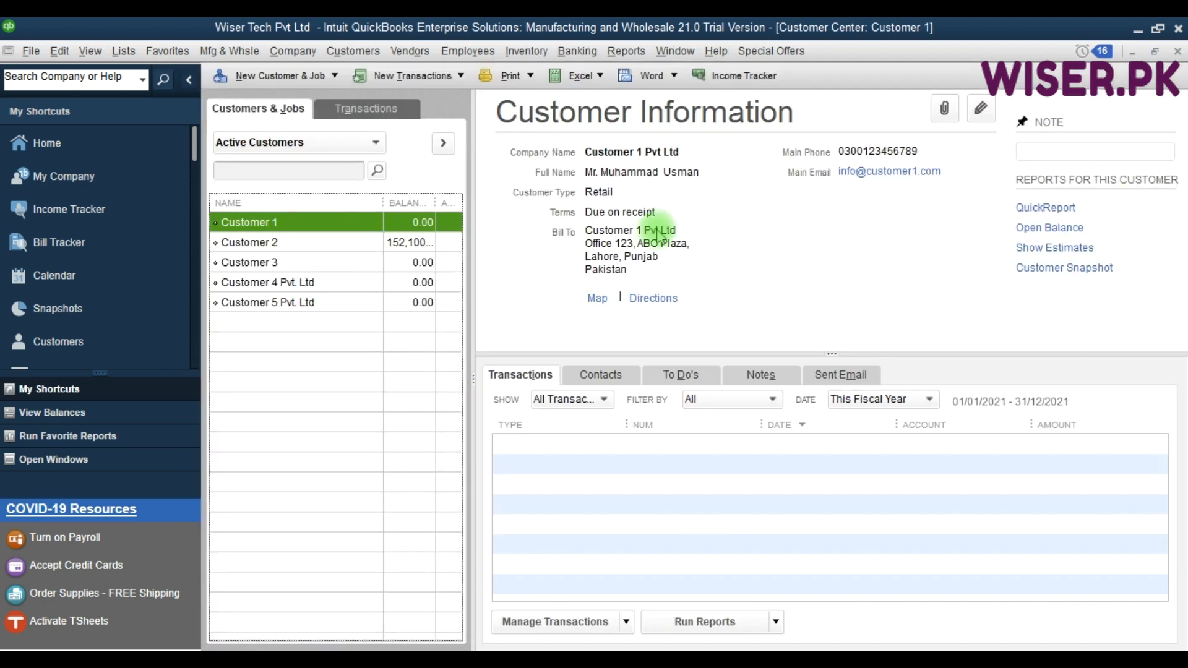
left_click(983, 115)
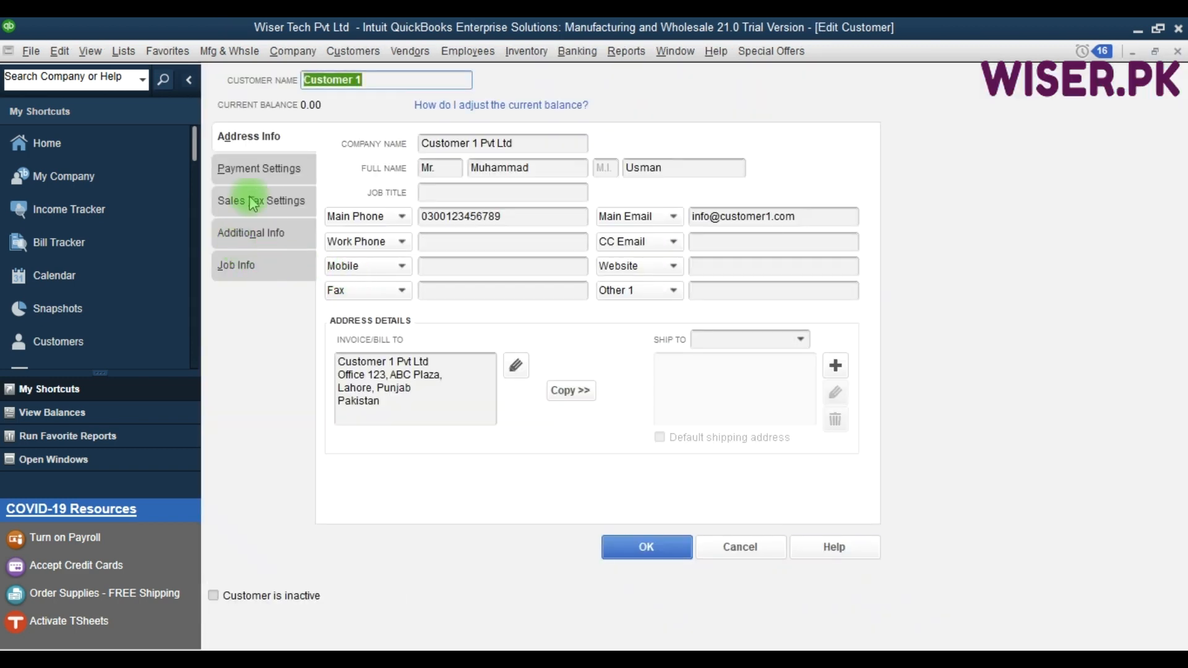
left_click(265, 185)
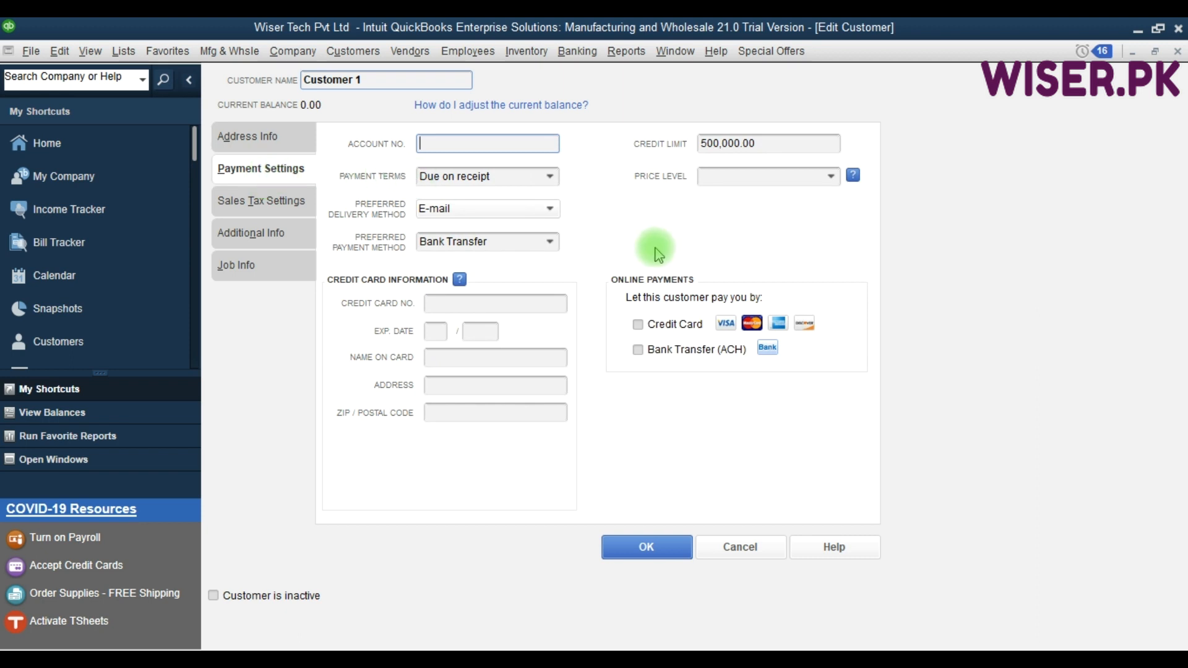
left_click(830, 177)
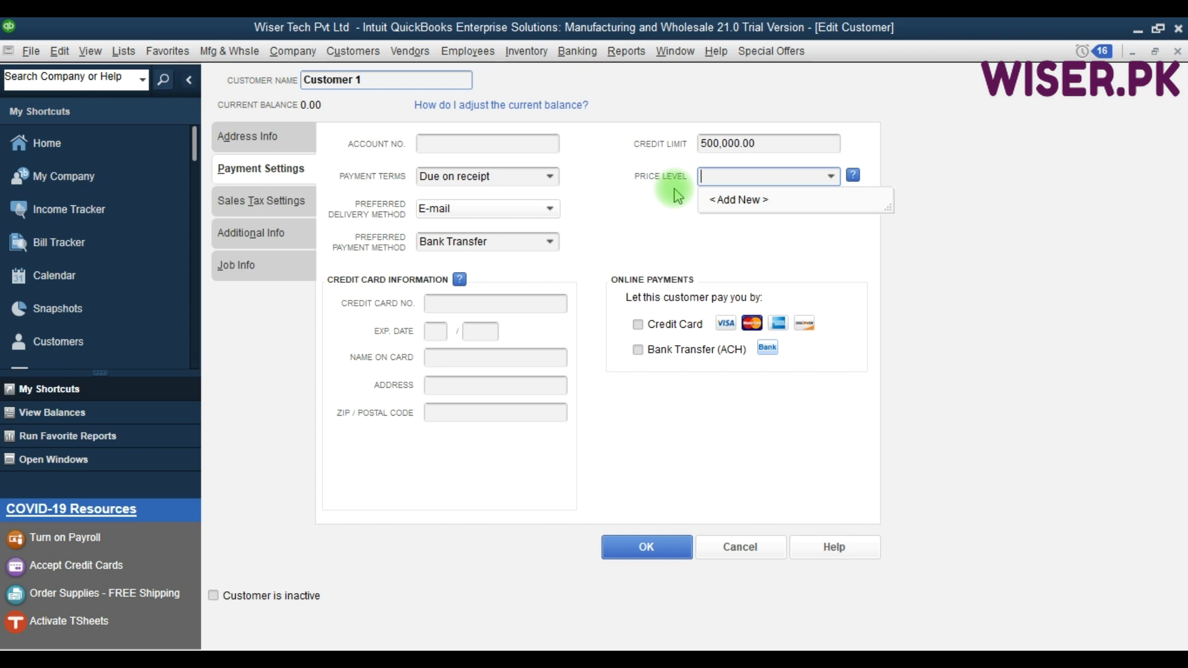
key("Escape")
key("Escape")
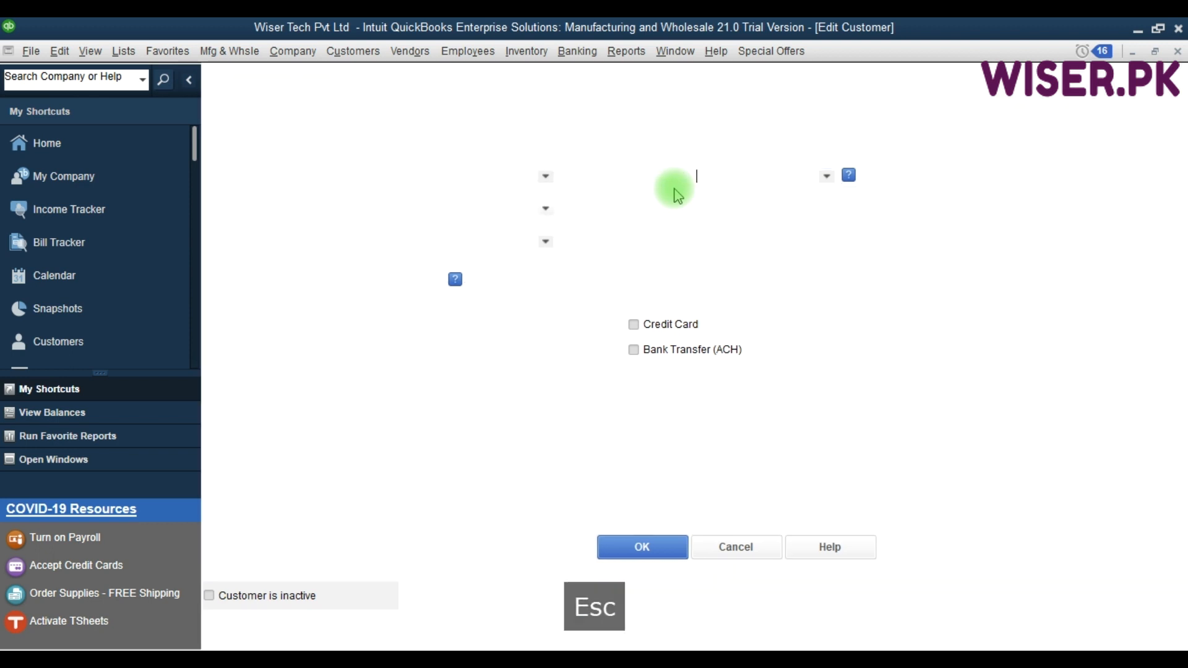
key("Escape")
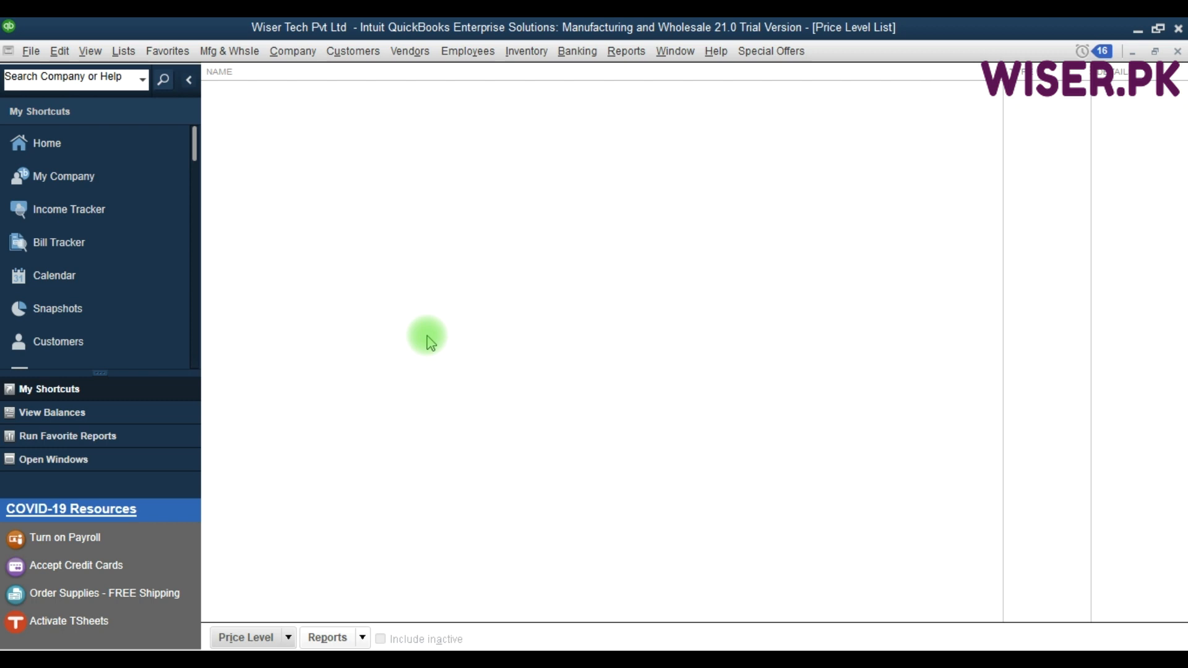
Create a new price level named Karachi Customer.
left_click(289, 637)
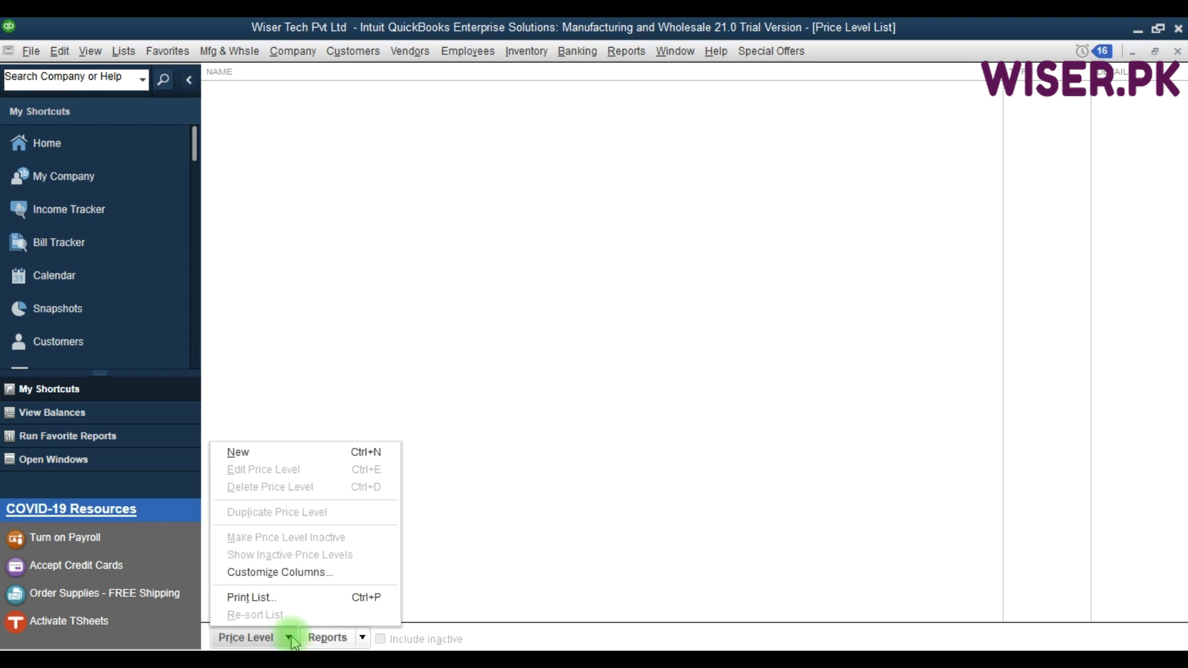
left_click(364, 452)
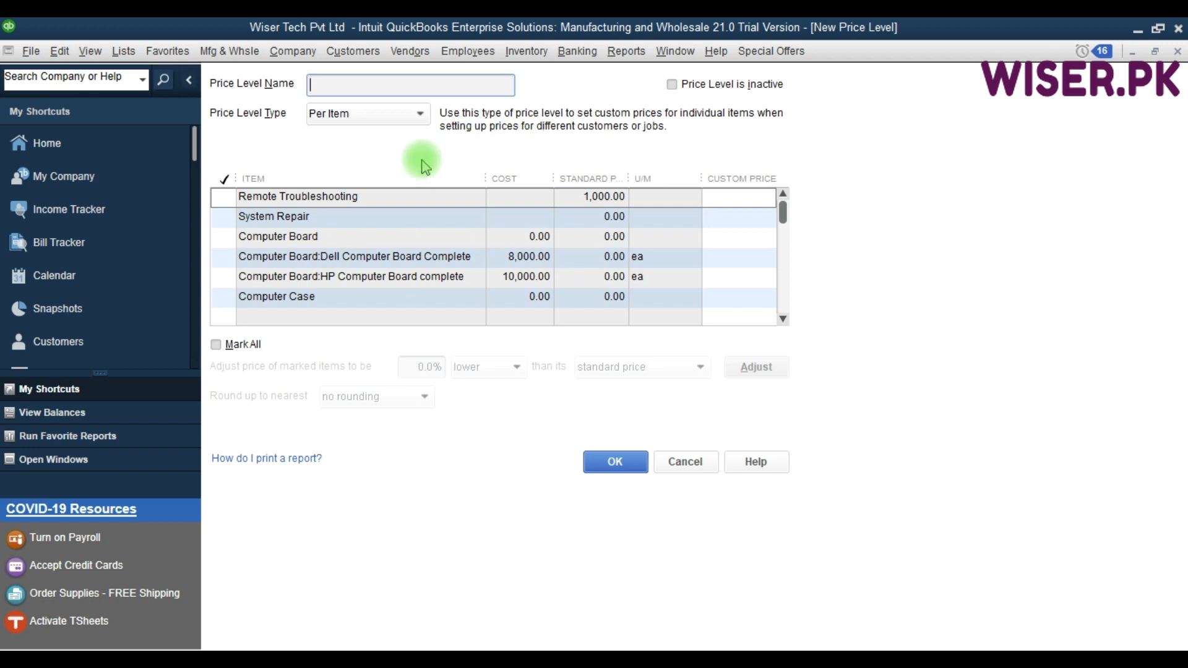
left_click(365, 85)
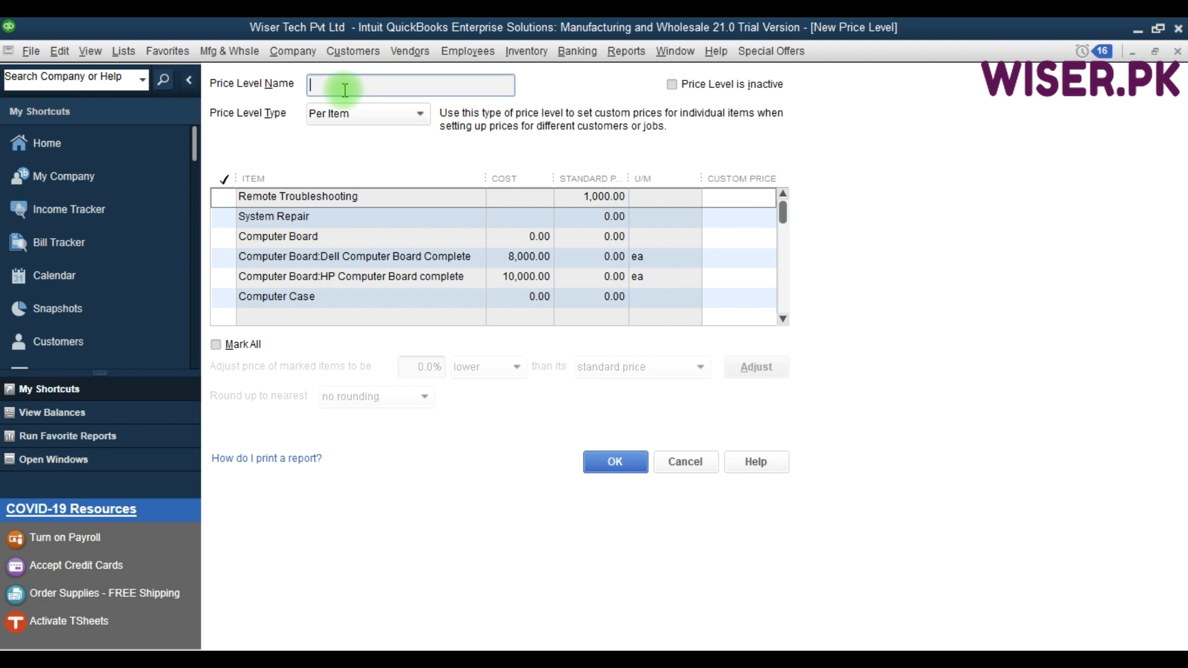
type("Kara")
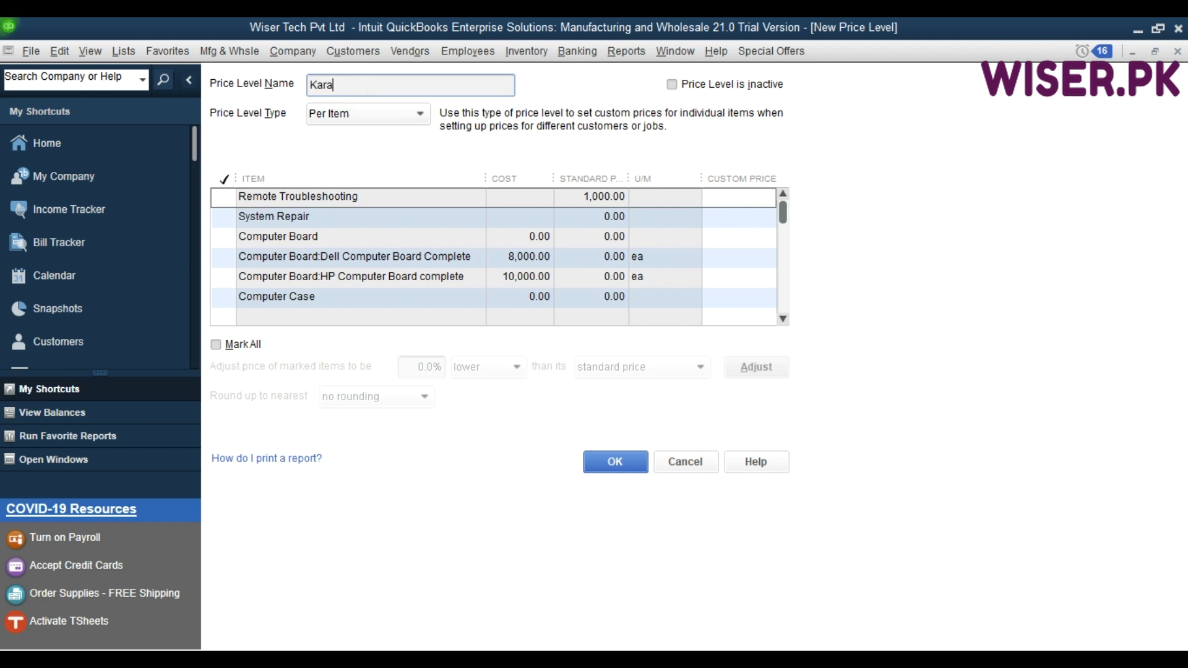
type("chi Customer")
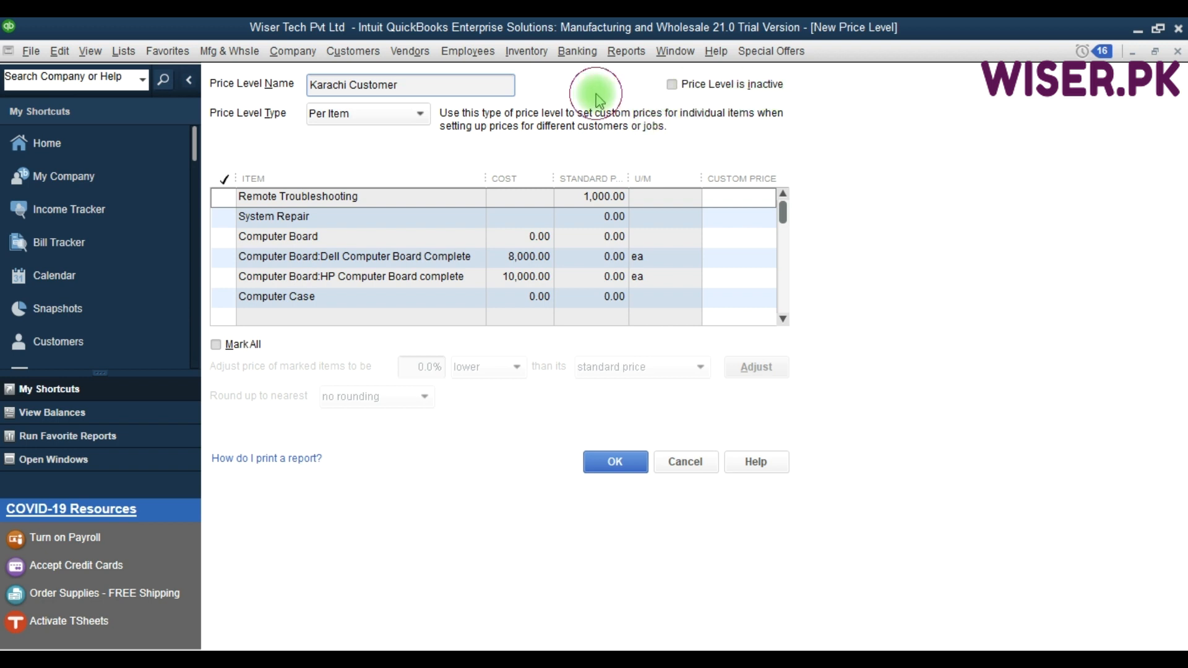
Try the Fixed % price level type, view its decrease, percentage and rounding options, and return the type to Per Item.
left_click(396, 118)
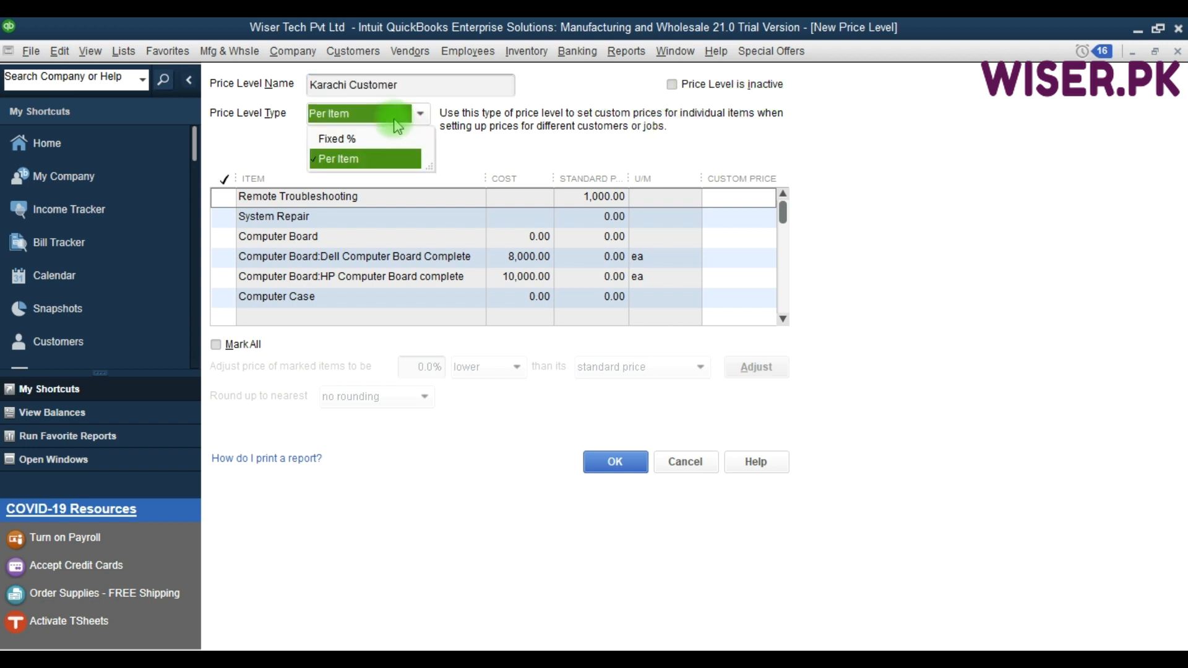
left_click(347, 140)
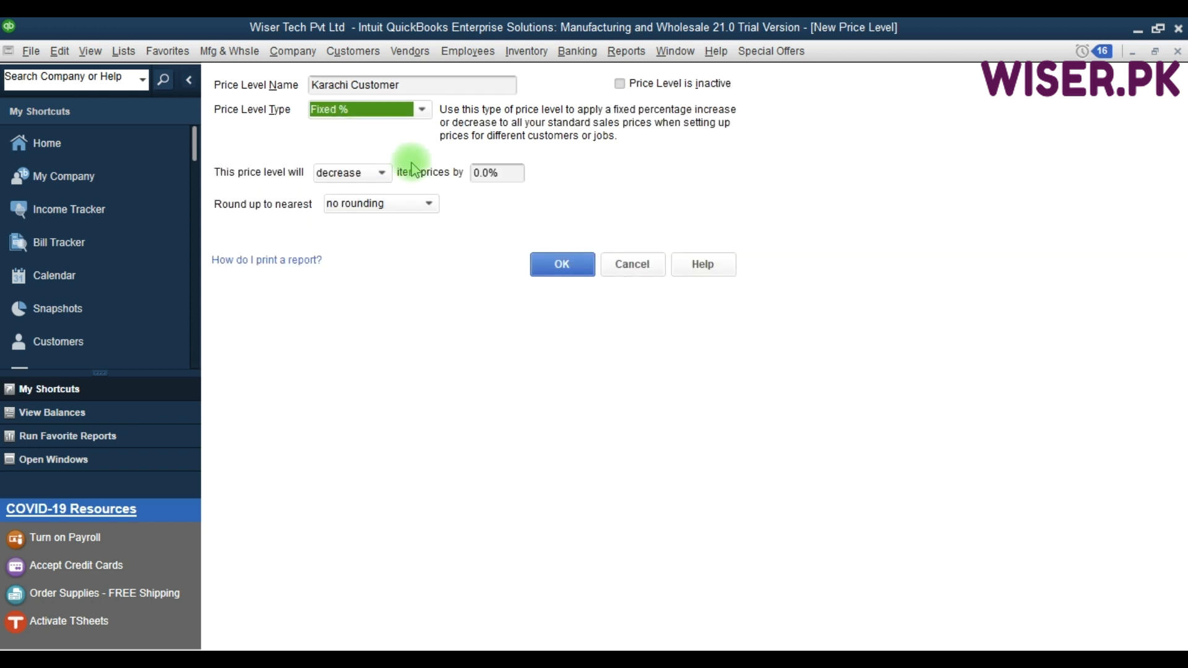
left_click(380, 175)
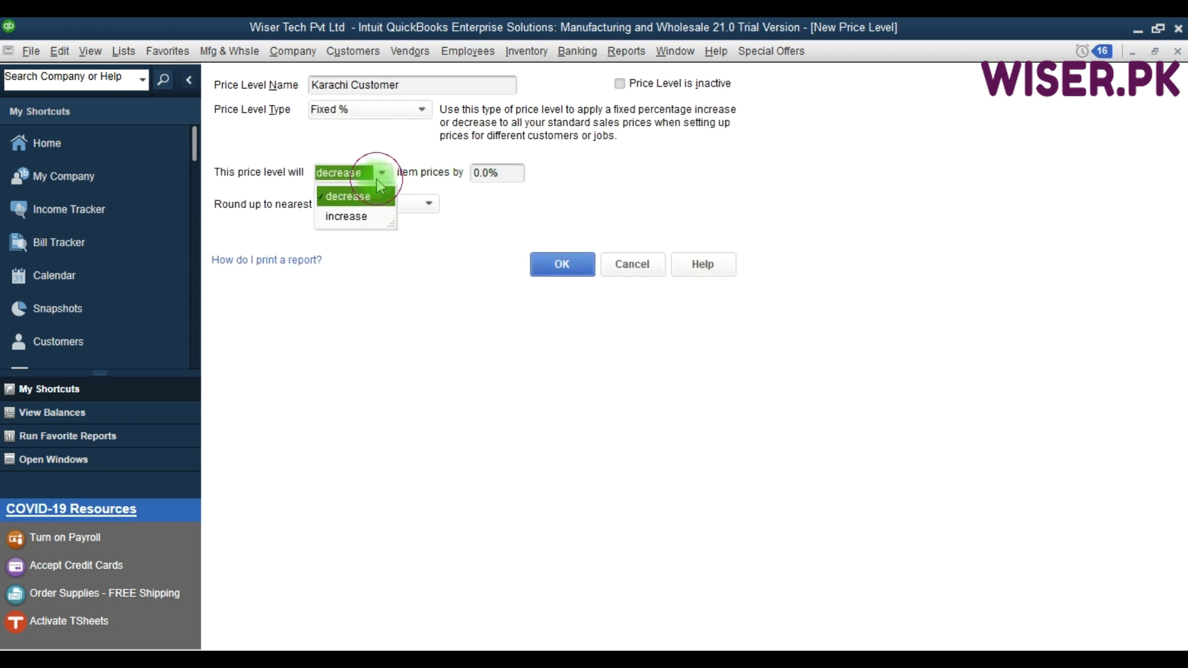
left_click(379, 184)
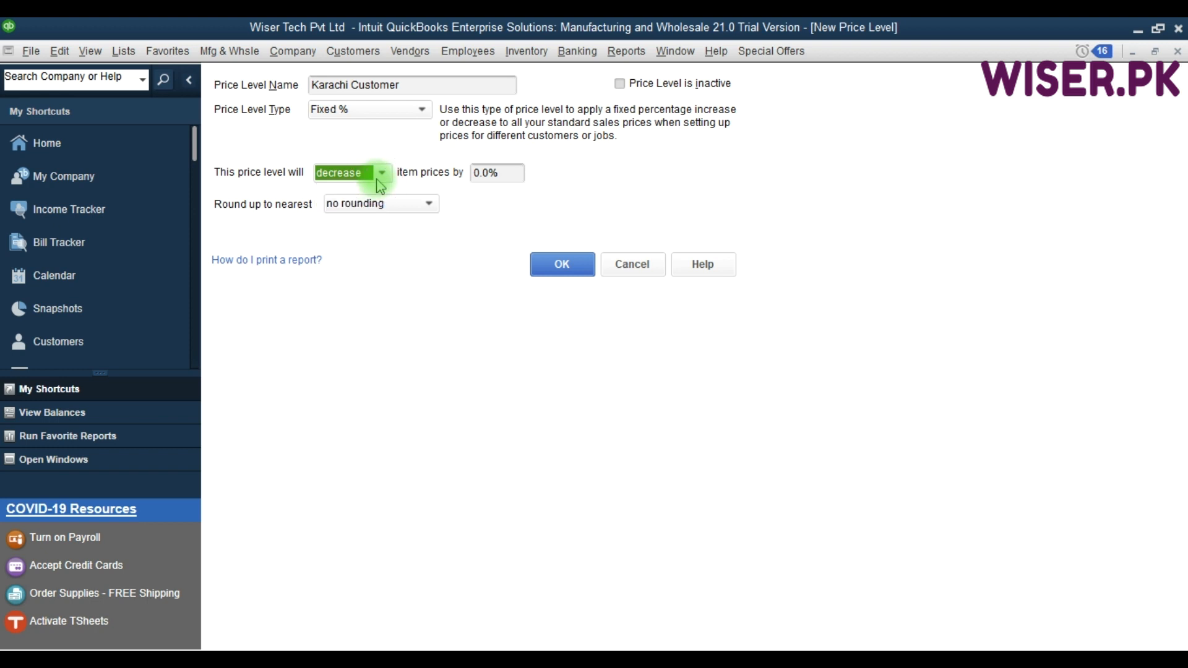
left_click(411, 203)
left_click(411, 202)
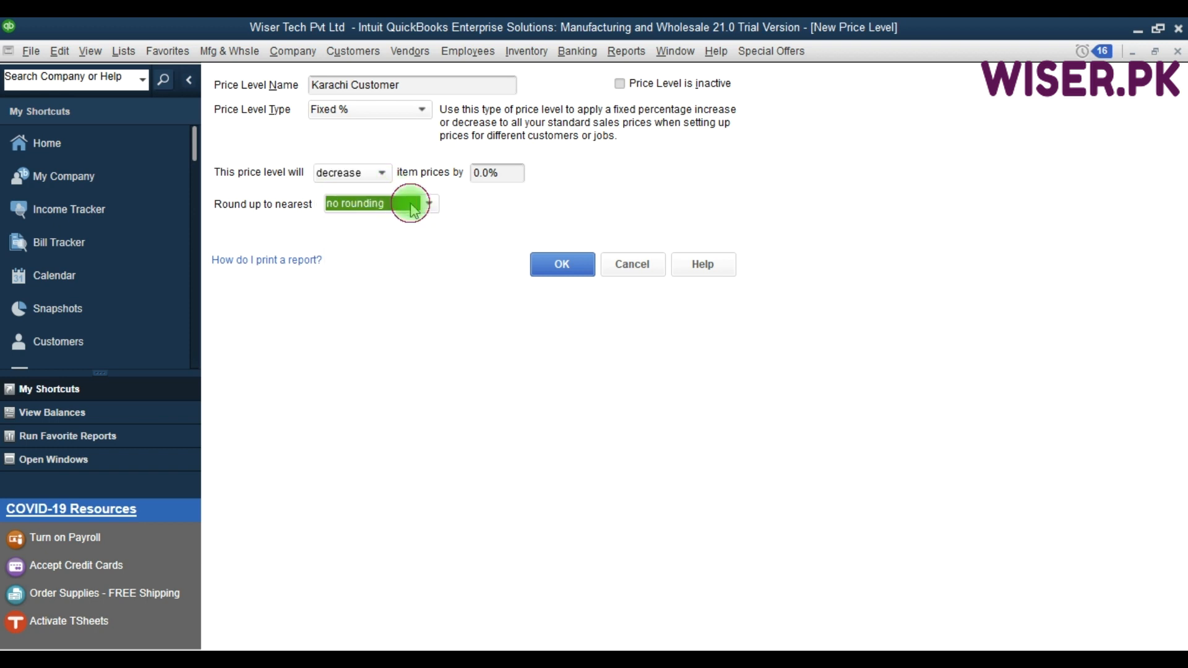
left_click(479, 174)
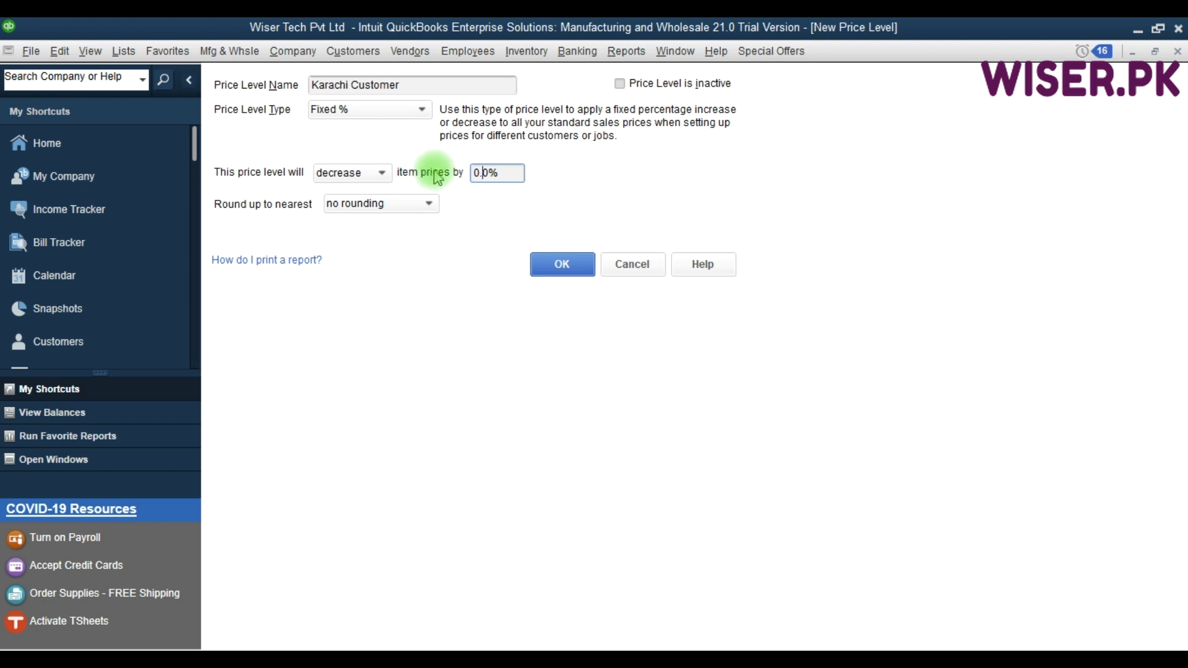
left_click(420, 111)
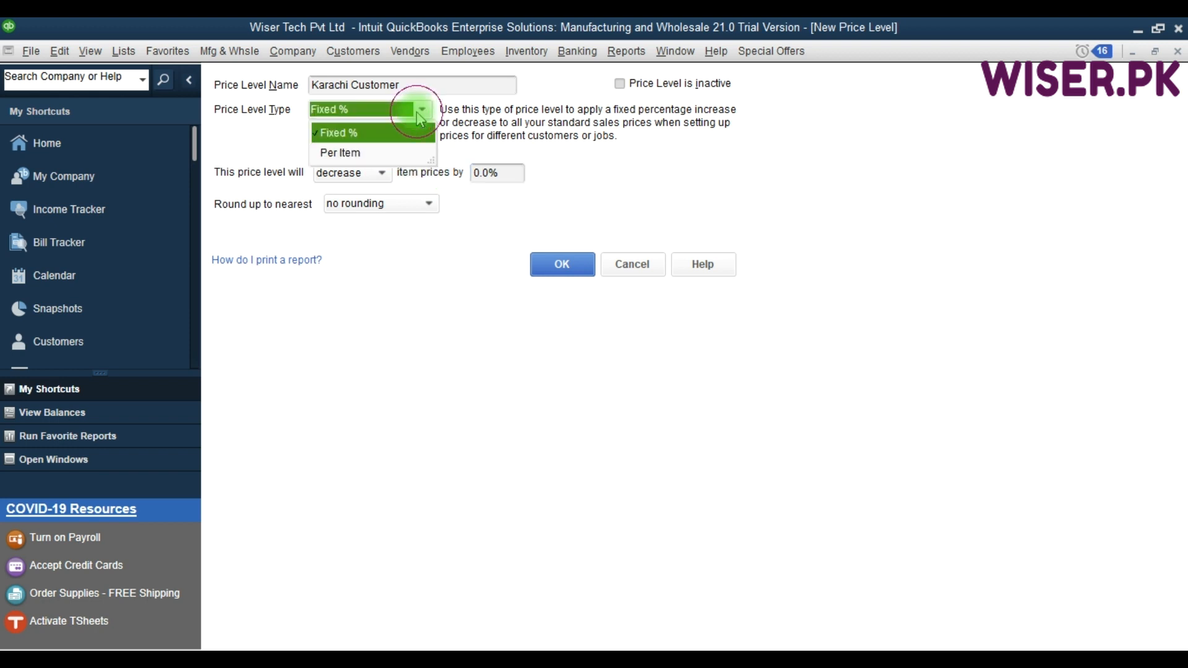
left_click(343, 152)
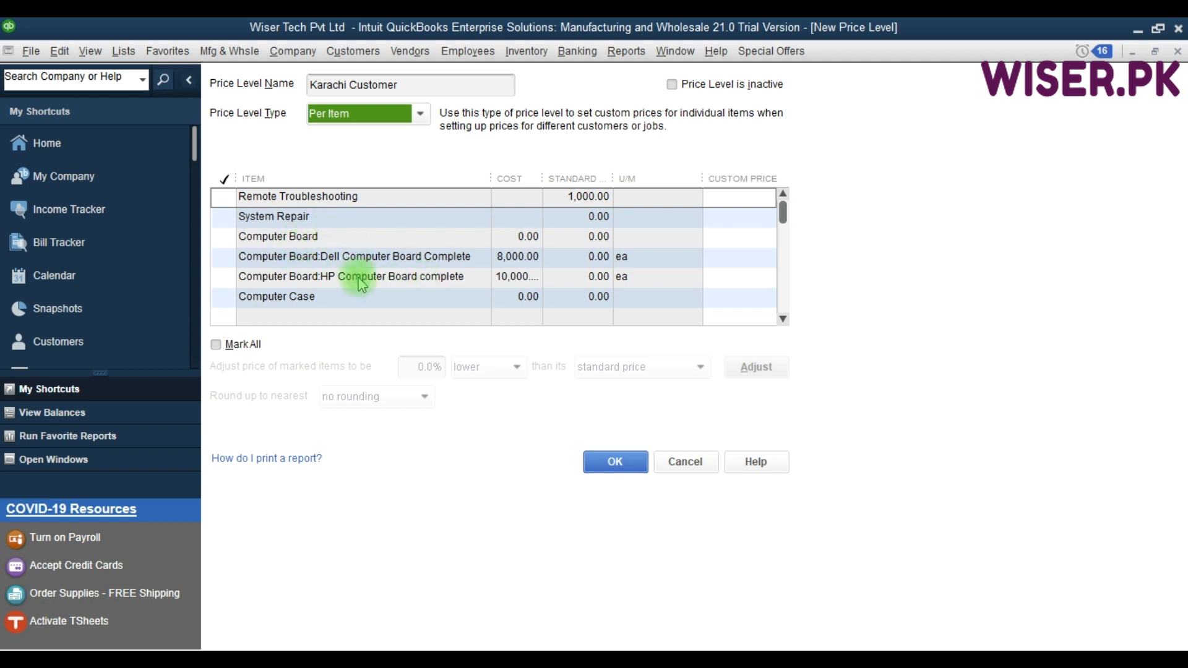
Look through the full list of items with their costs and standard prices for the Karachi Customer price level.
scroll(362, 284, "down", 2)
scroll(362, 285, "down", 1)
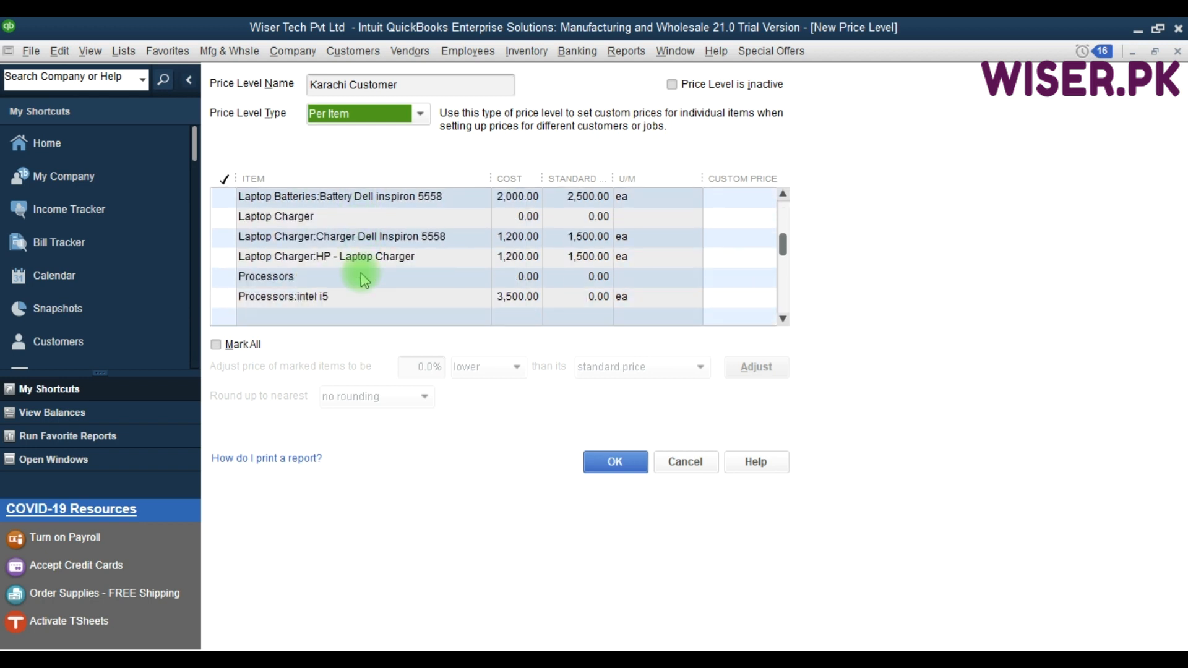
scroll(361, 272, "down", 8)
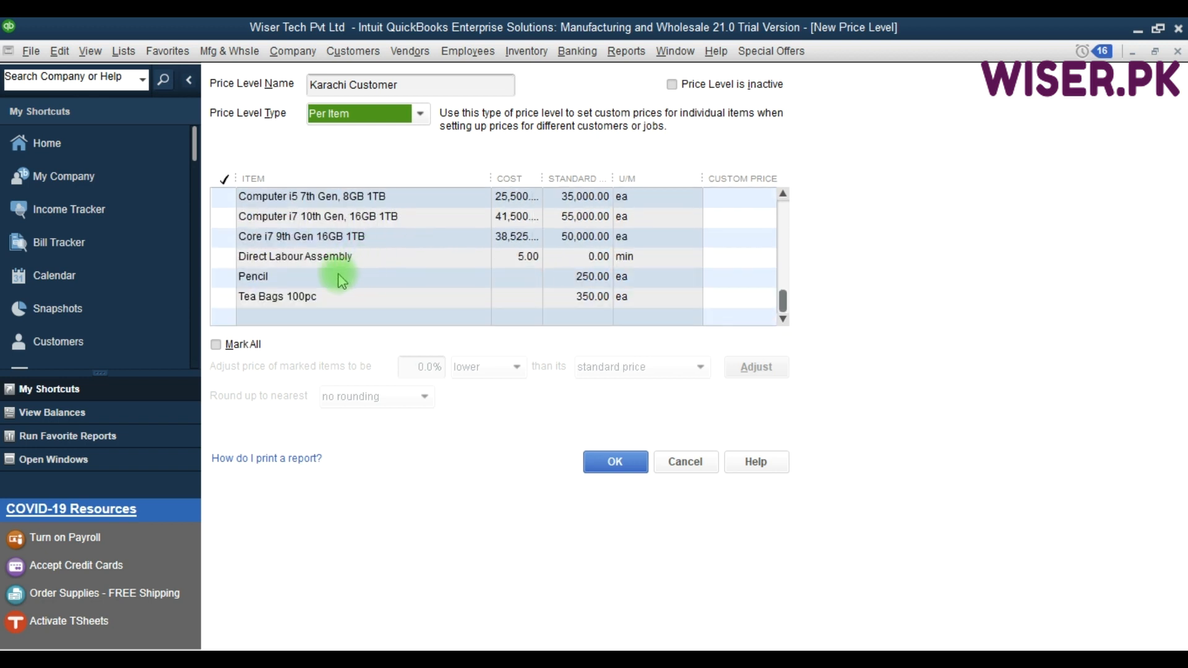
left_click(266, 276)
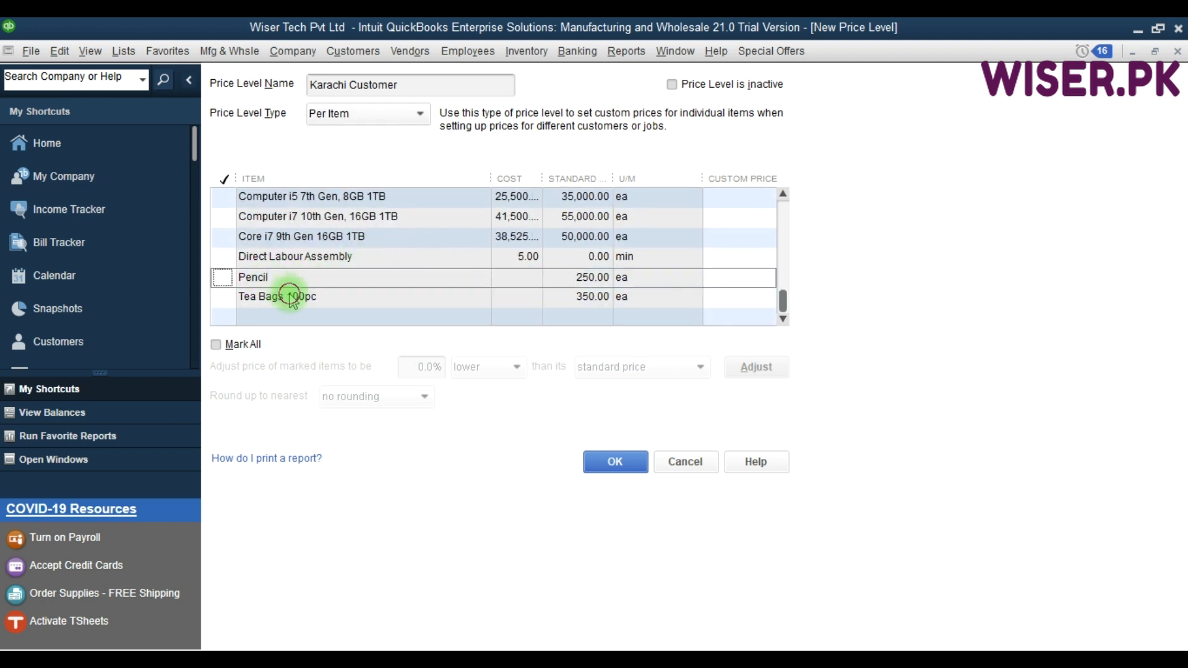
left_click(296, 298)
left_click(319, 279)
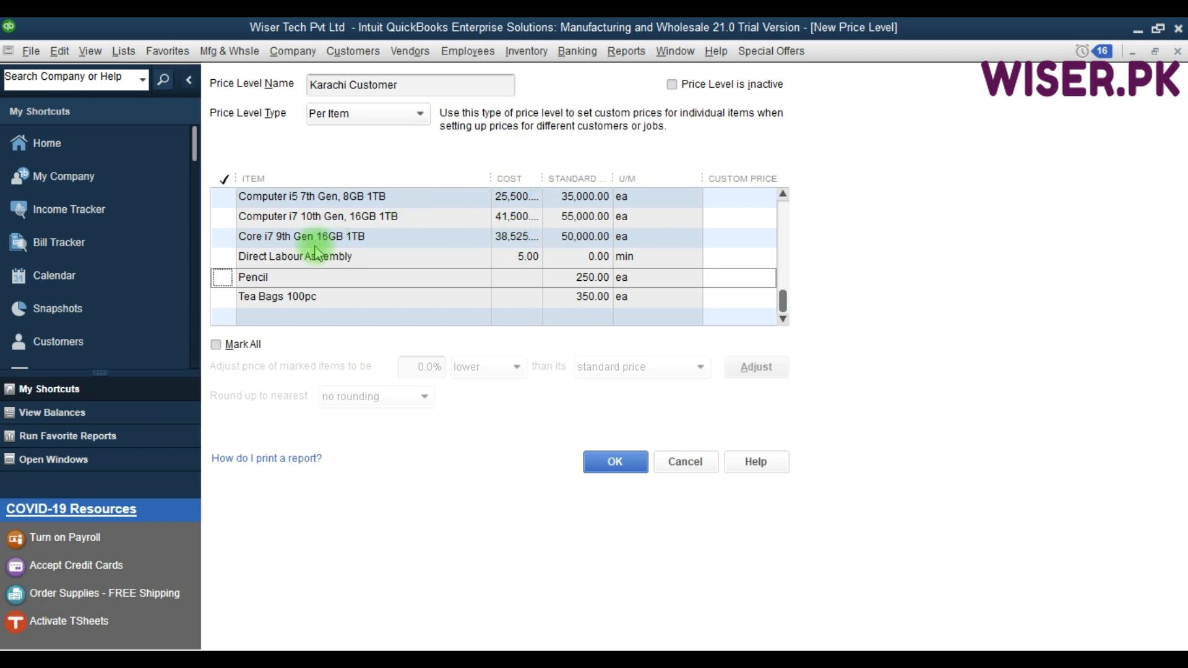
scroll(338, 248, "up", 1)
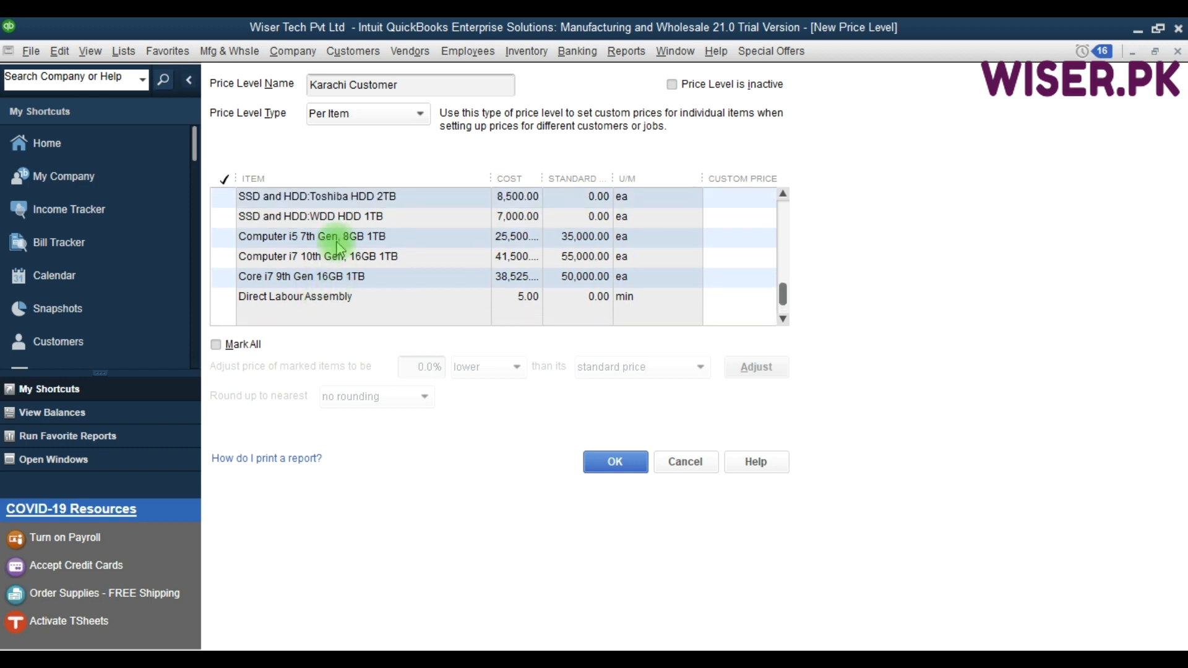
scroll(339, 247, "up", 2)
scroll(338, 248, "up", 10)
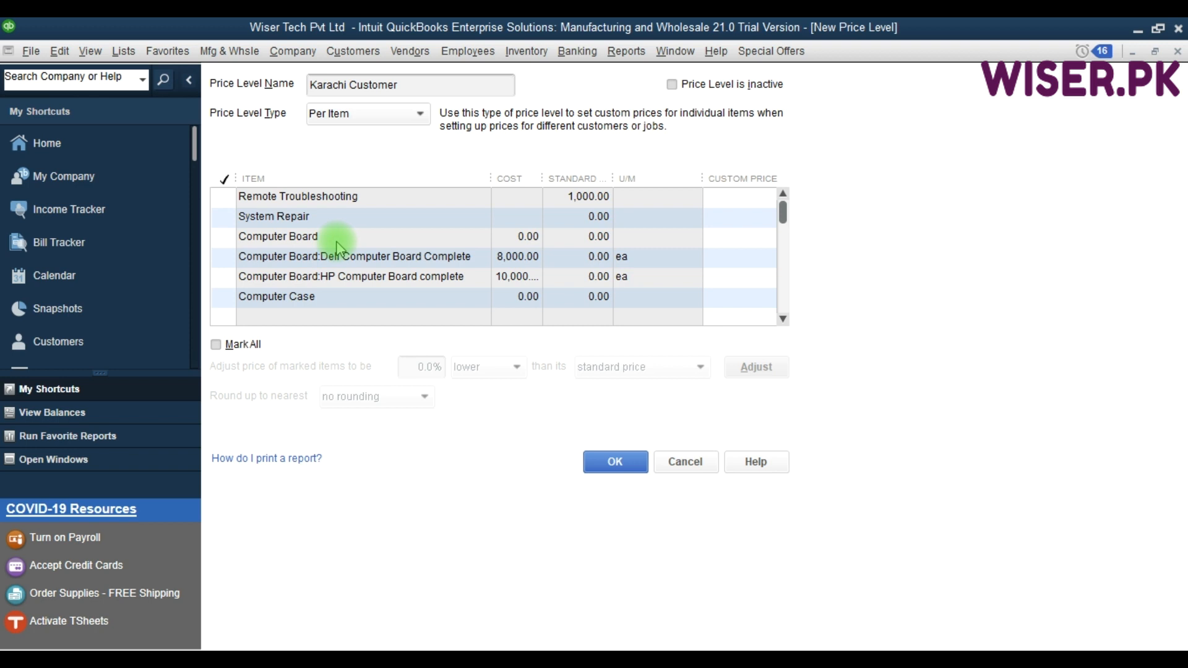
left_click(408, 82)
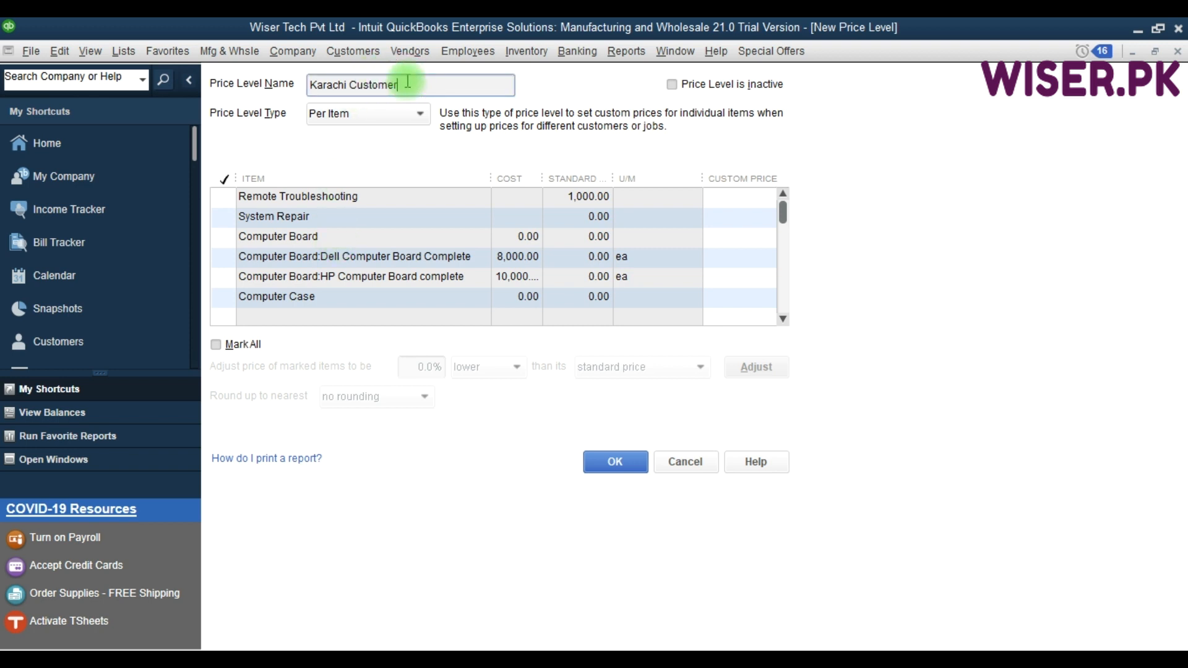
left_click(360, 126)
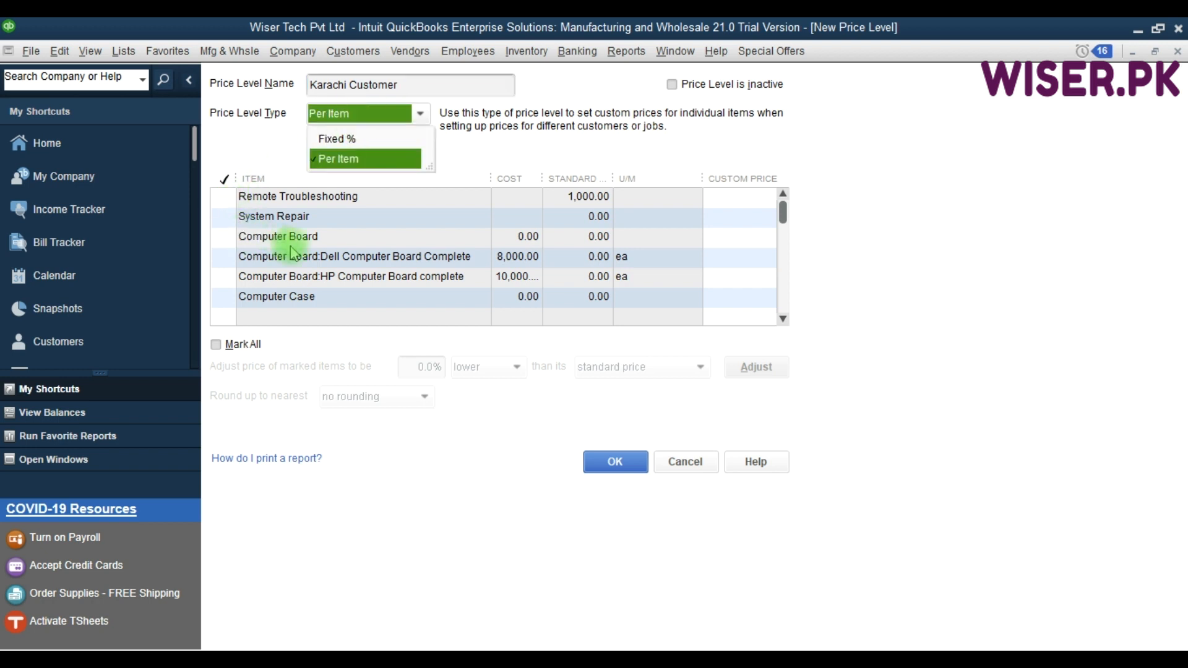
left_click(230, 239)
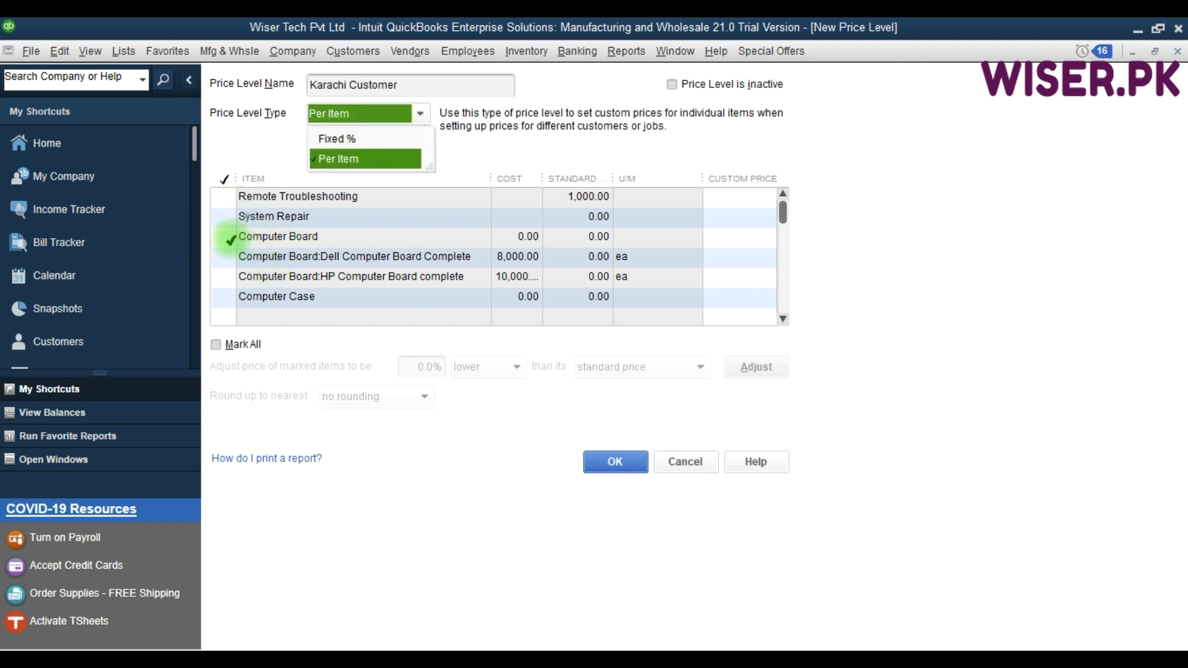
left_click(224, 238)
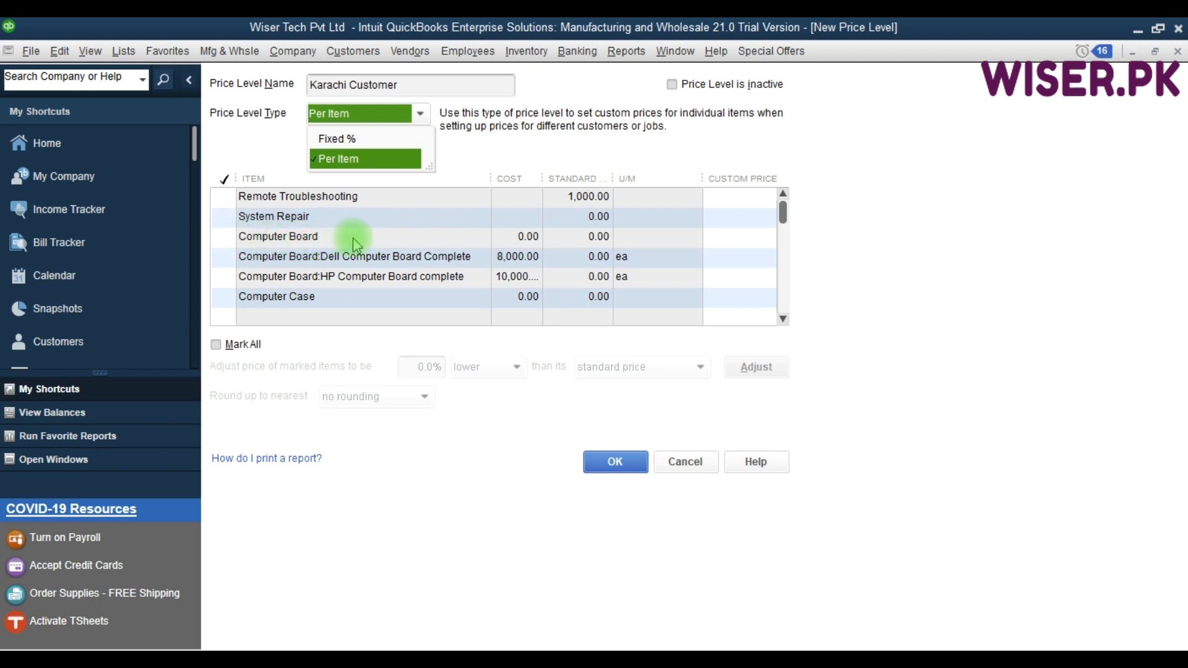
left_click(296, 261)
left_click(310, 277)
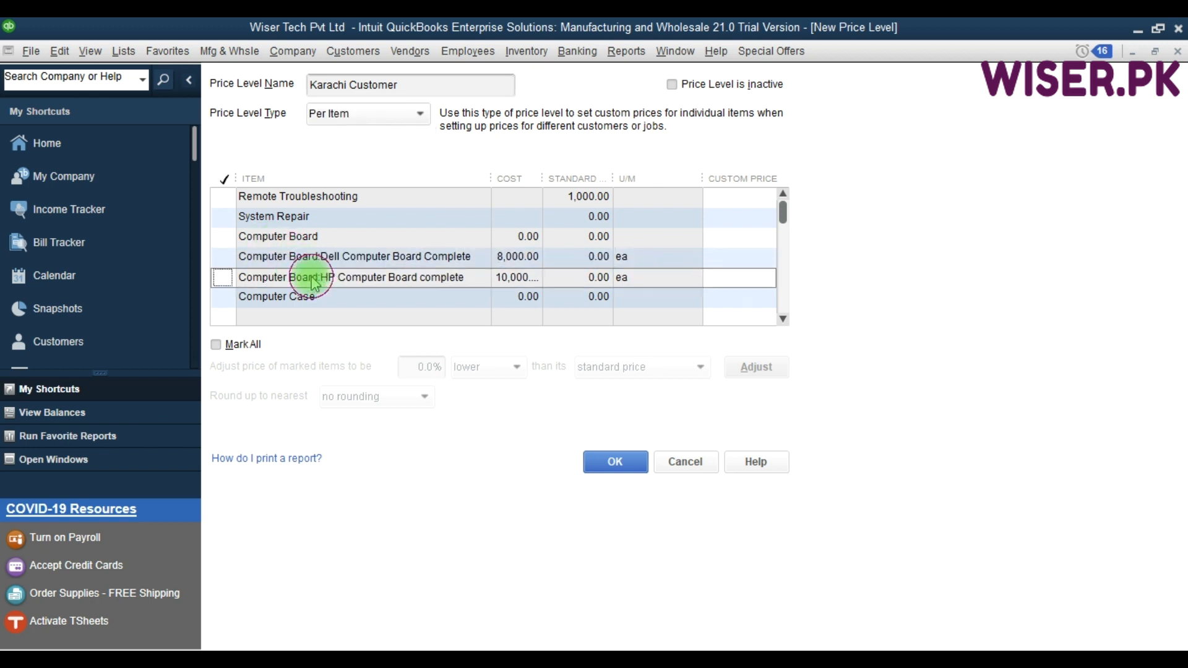
Mark the Battery Dell inspiron 5558, Charger Dell Inspiron 5558 and HP - Laptop Charger items for price adjustment.
scroll(285, 281, "down", 2)
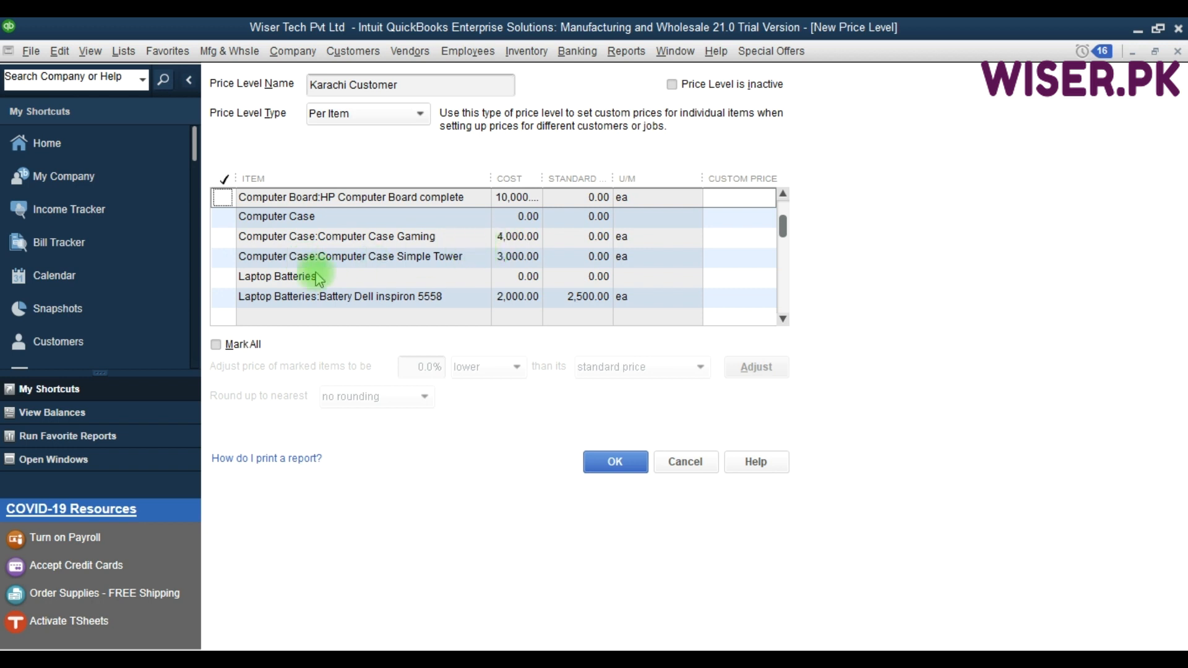
left_click(218, 279)
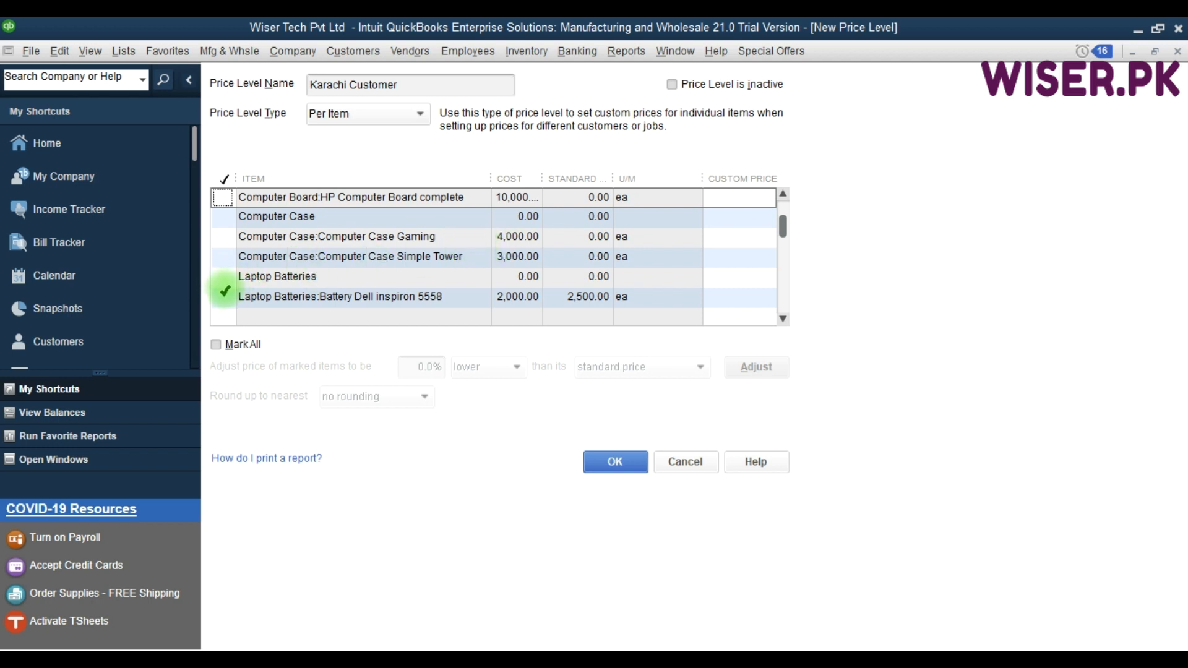
left_click(224, 293)
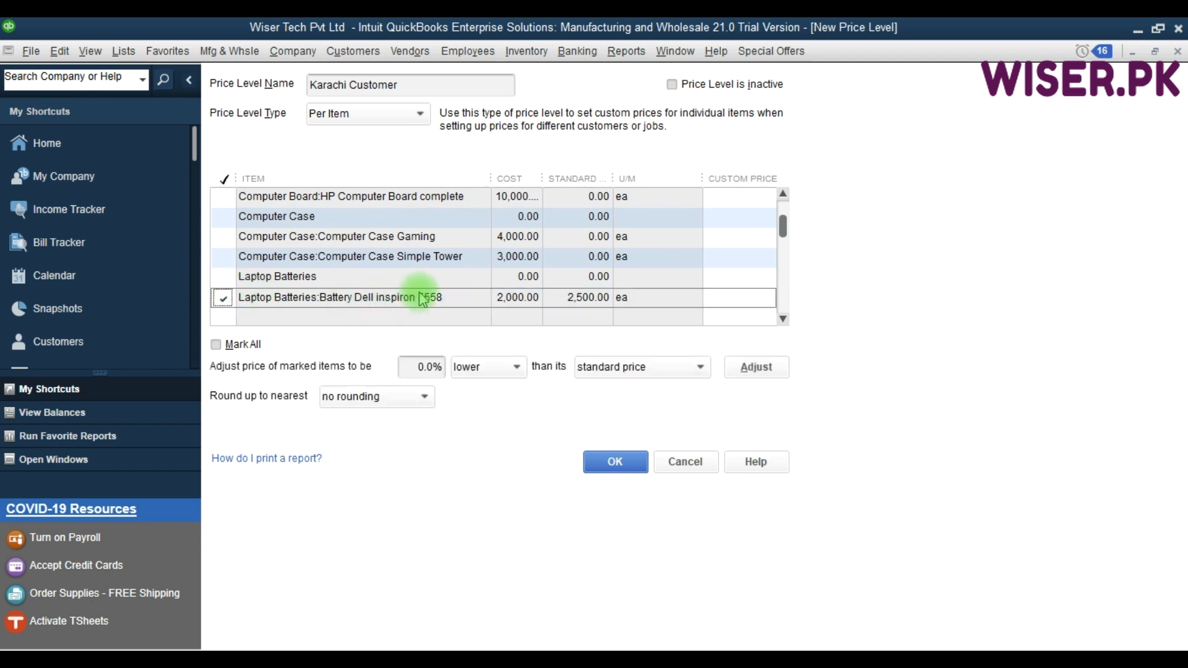
scroll(420, 299, "down", 3)
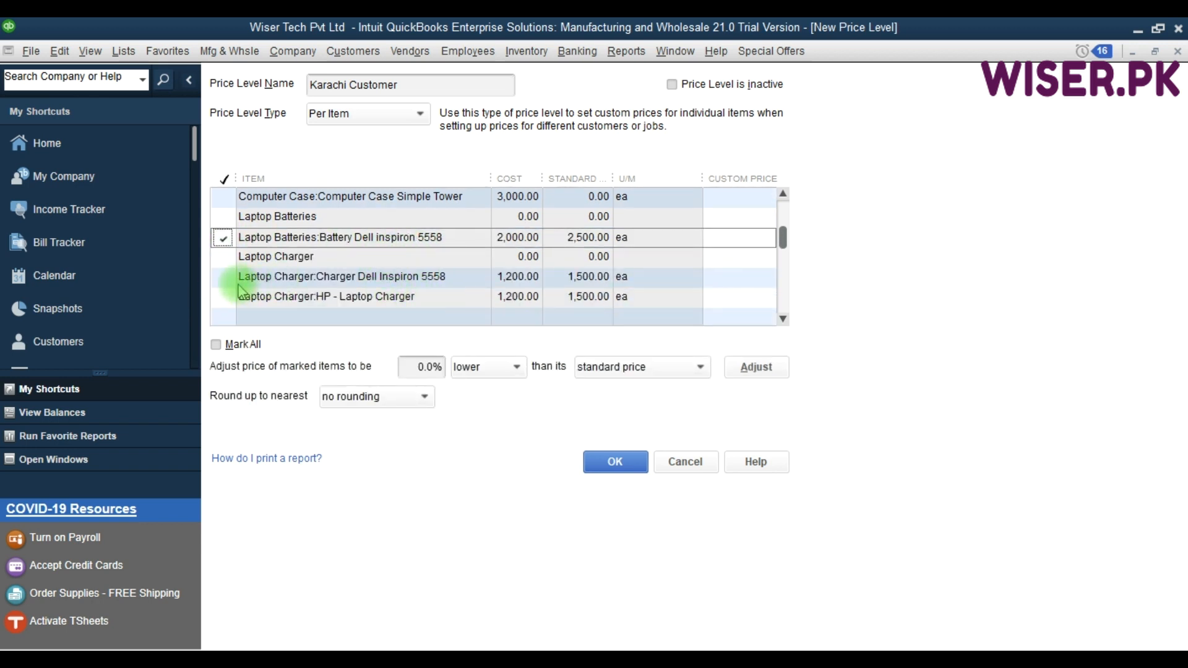
left_click(223, 276)
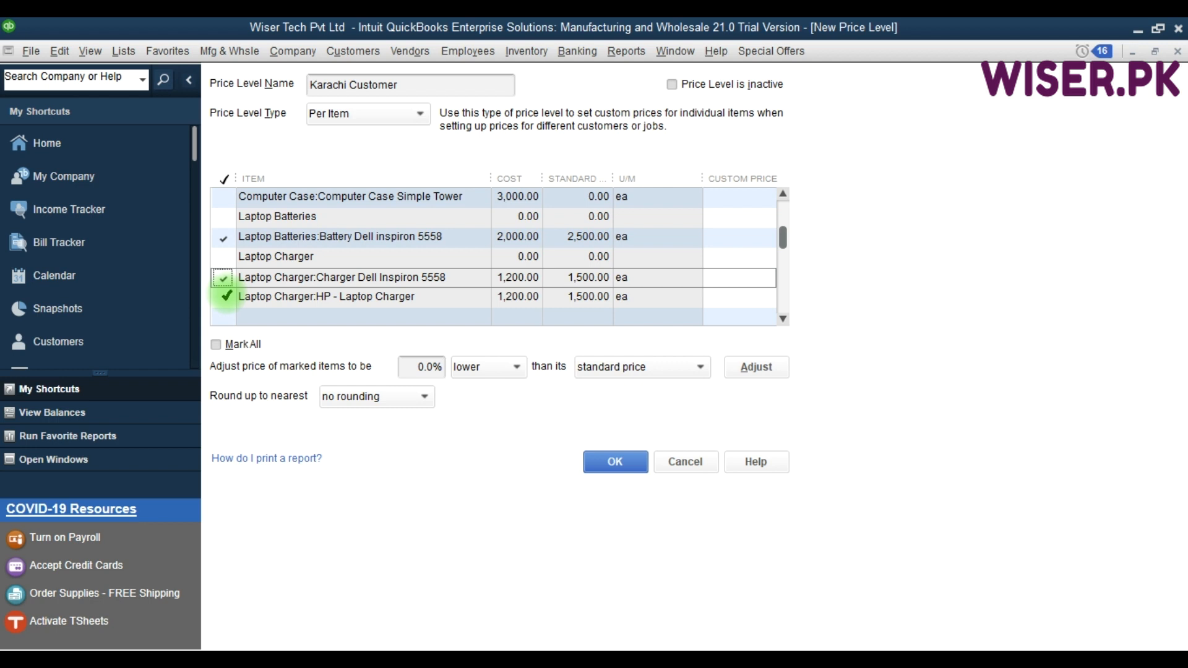
left_click(225, 296)
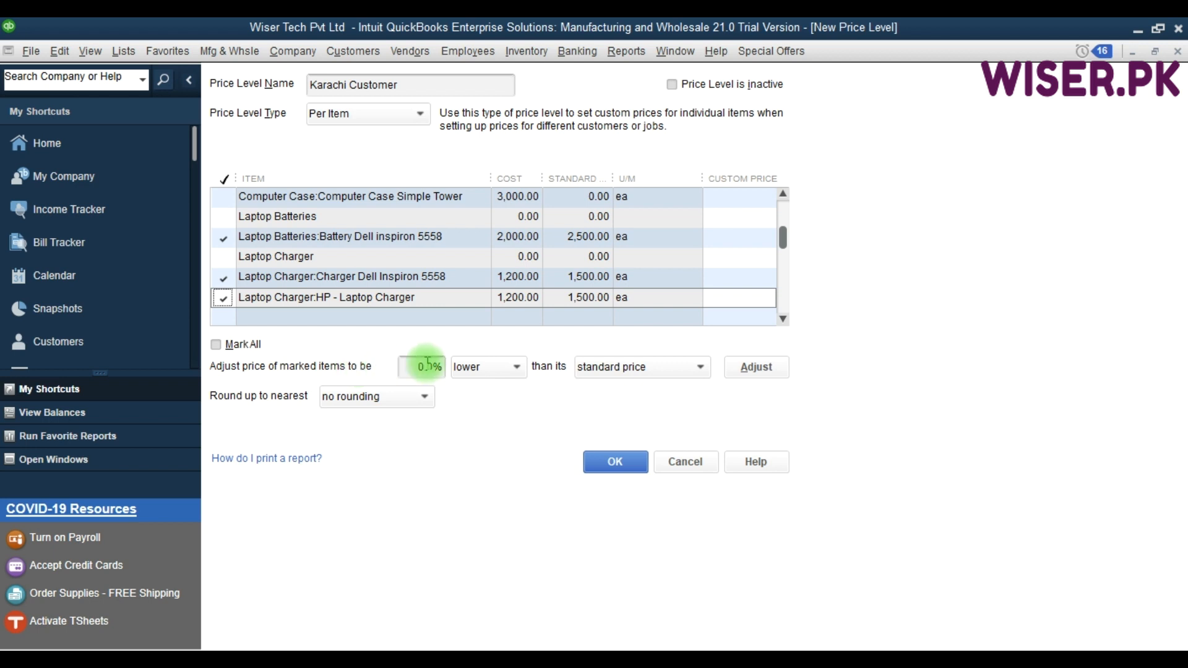
Check the lower and higher options, and base the marked items' price adjustment on the current custom price.
left_click(506, 368)
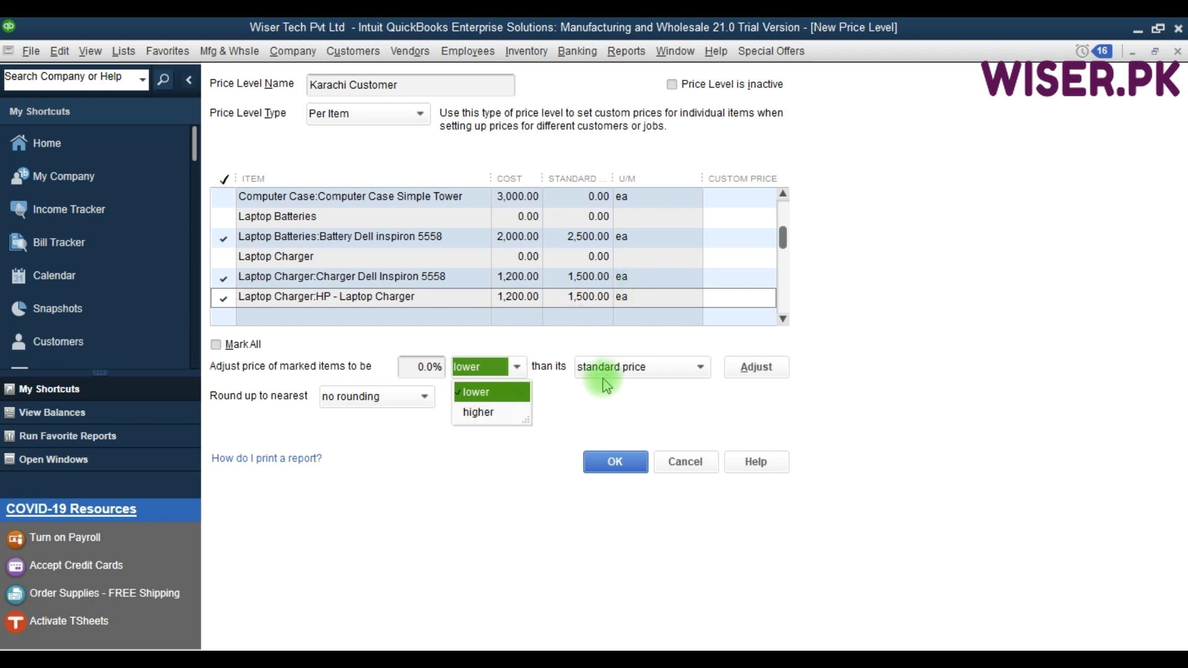
left_click(643, 366)
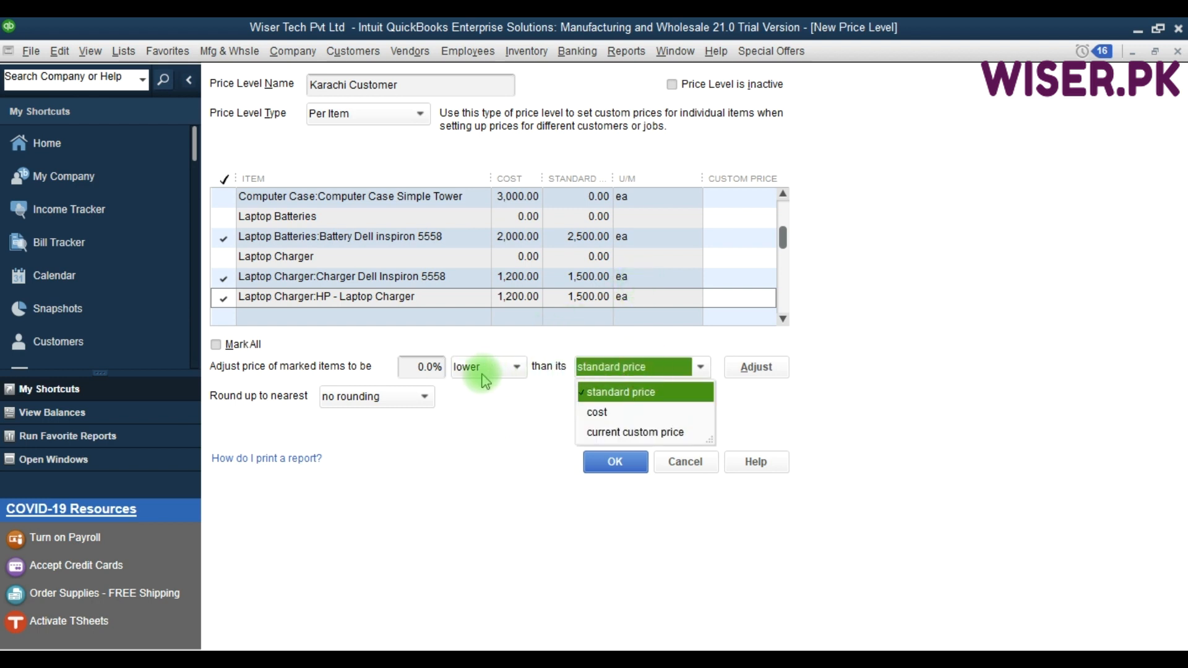
left_click(635, 431)
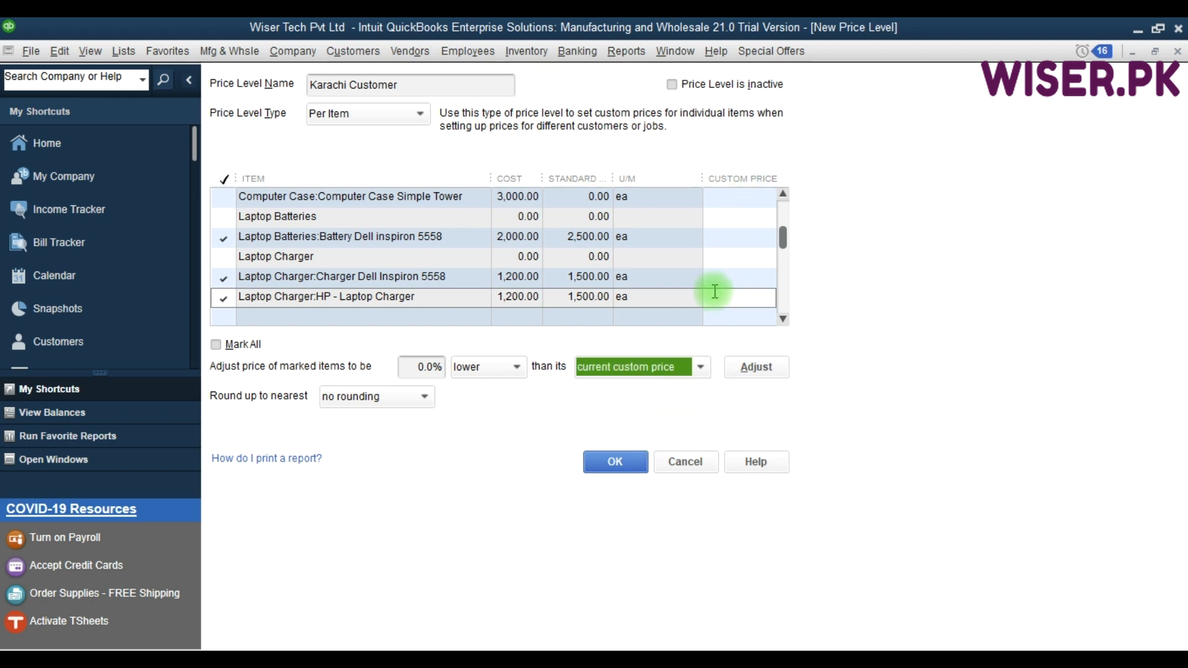
Enter a custom price of 3000 for the Battery Dell inspiron 5558.
left_click(732, 244)
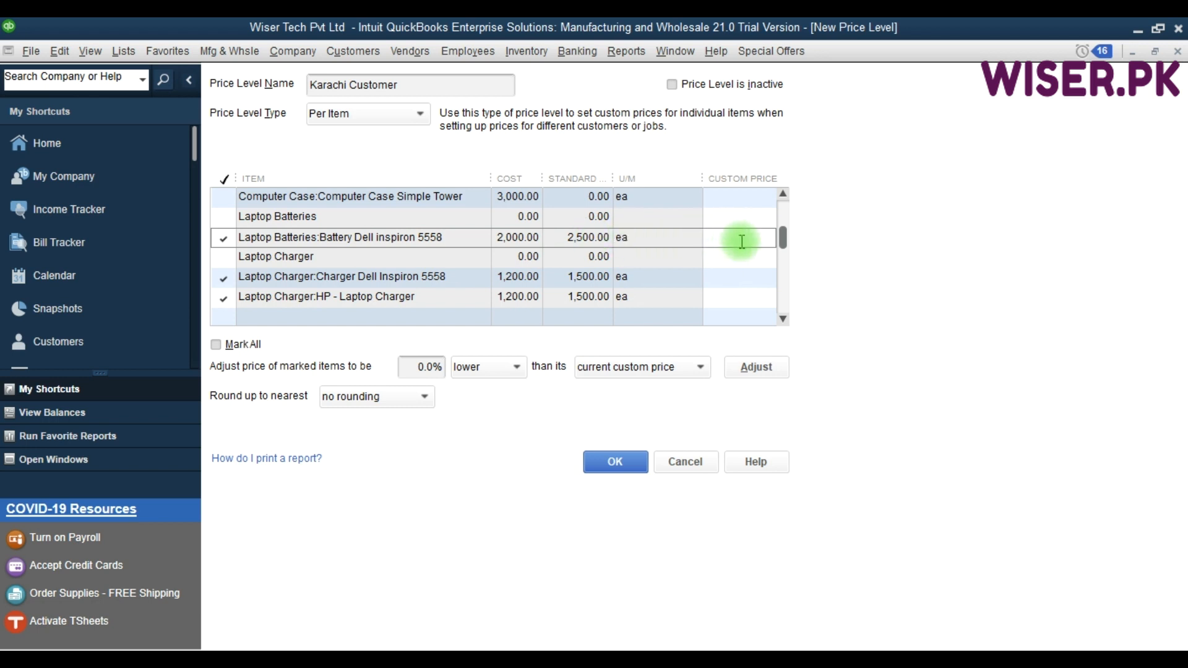
type("3000")
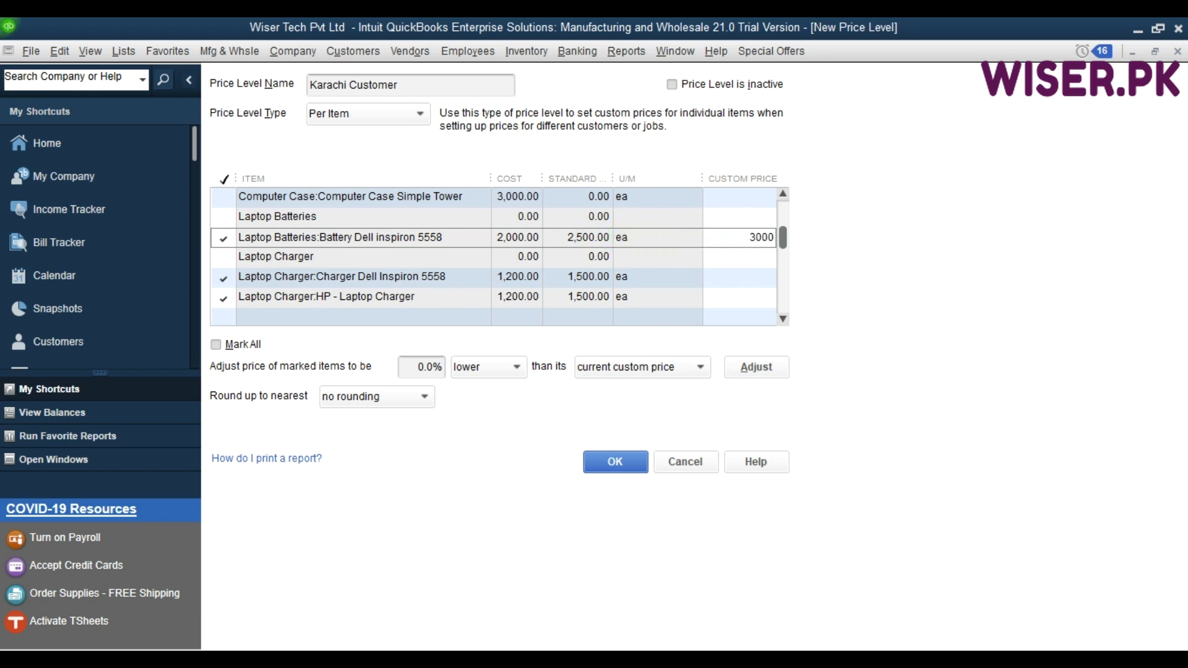
key("Tab")
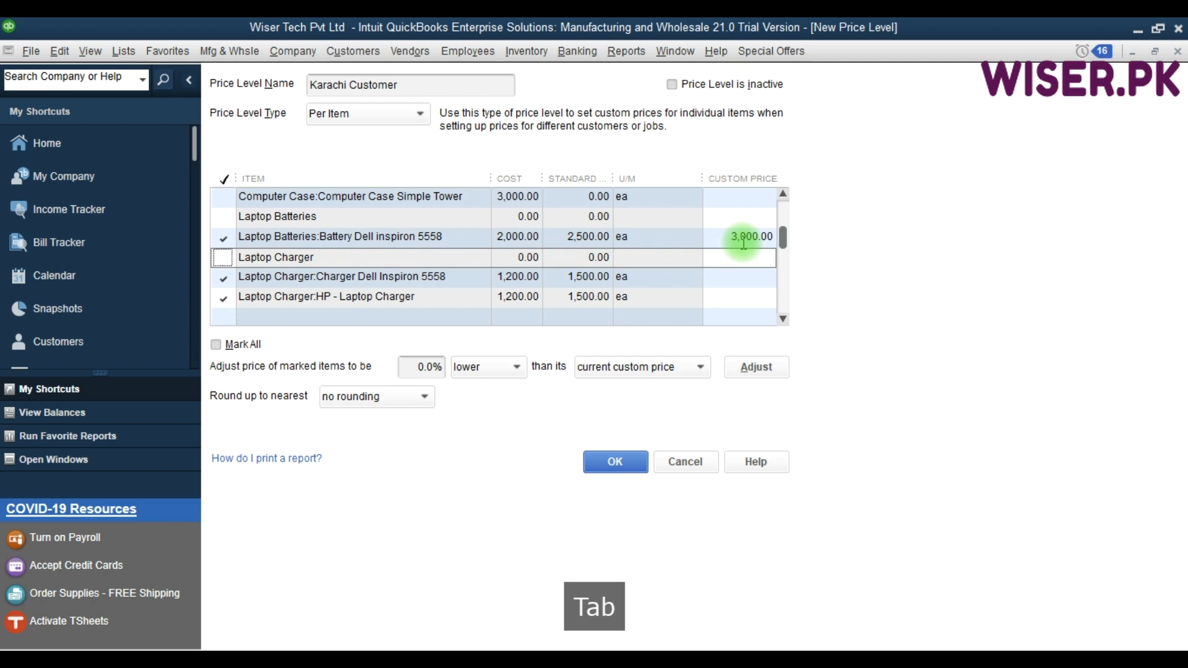
Adjust the prices of the marked items to be 10% higher than their current custom price.
left_click(419, 368)
key("Right")
key("BackSpace")
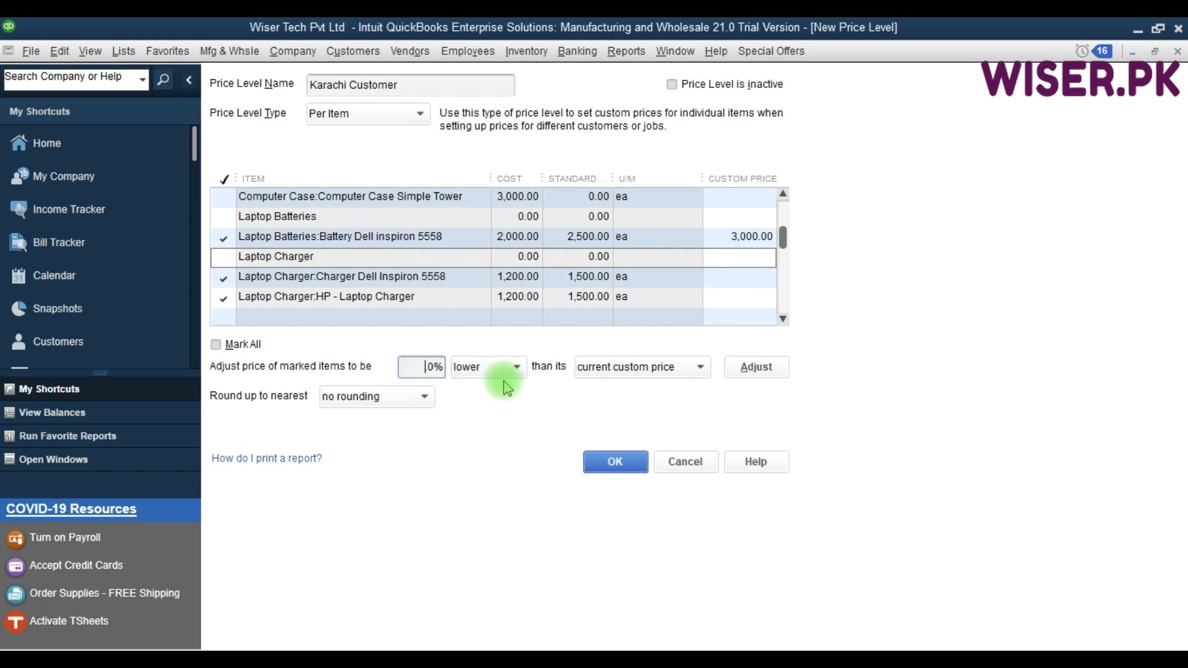
type("10")
key("Tab")
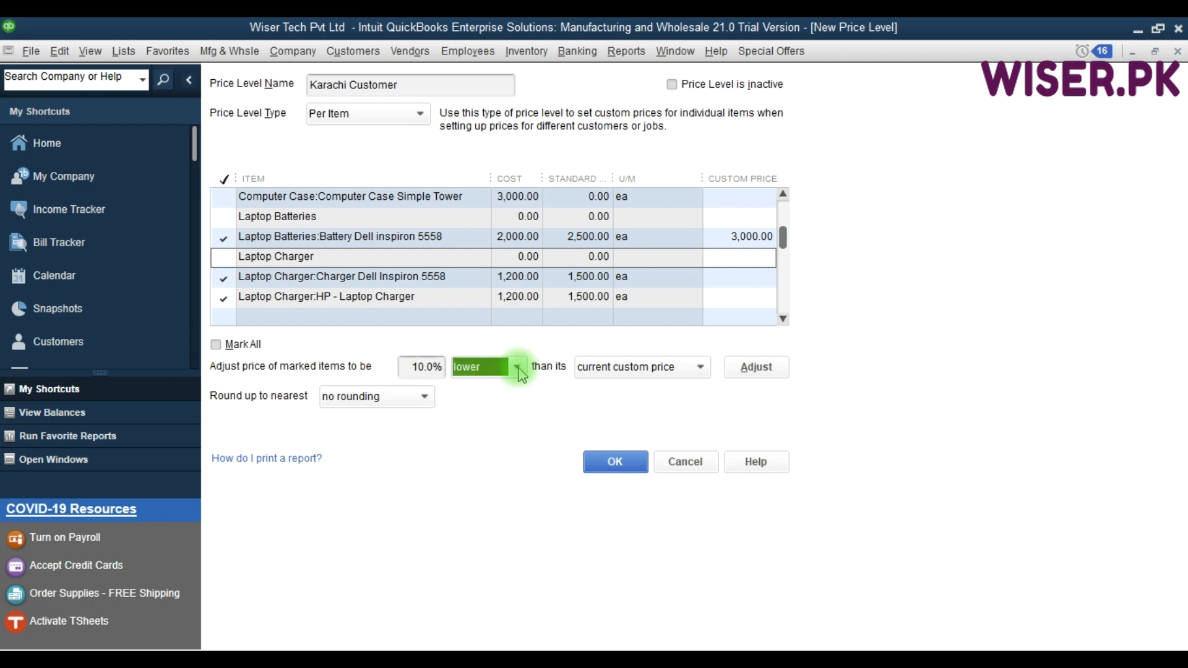
left_click(516, 368)
left_click(480, 414)
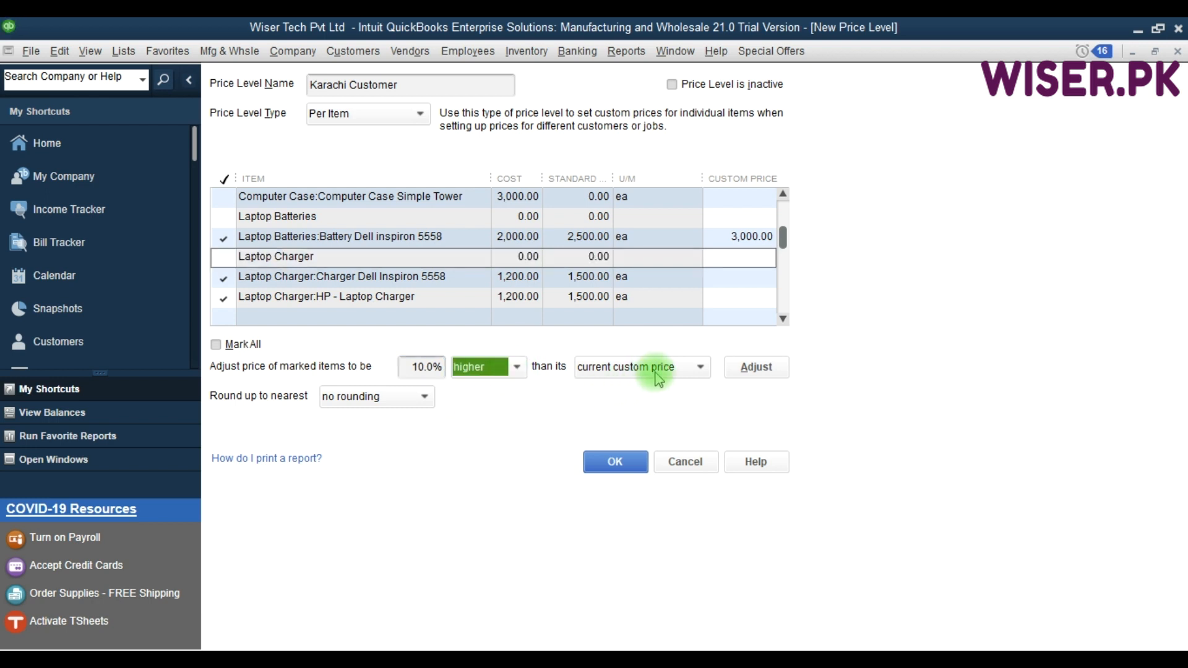
left_click(677, 367)
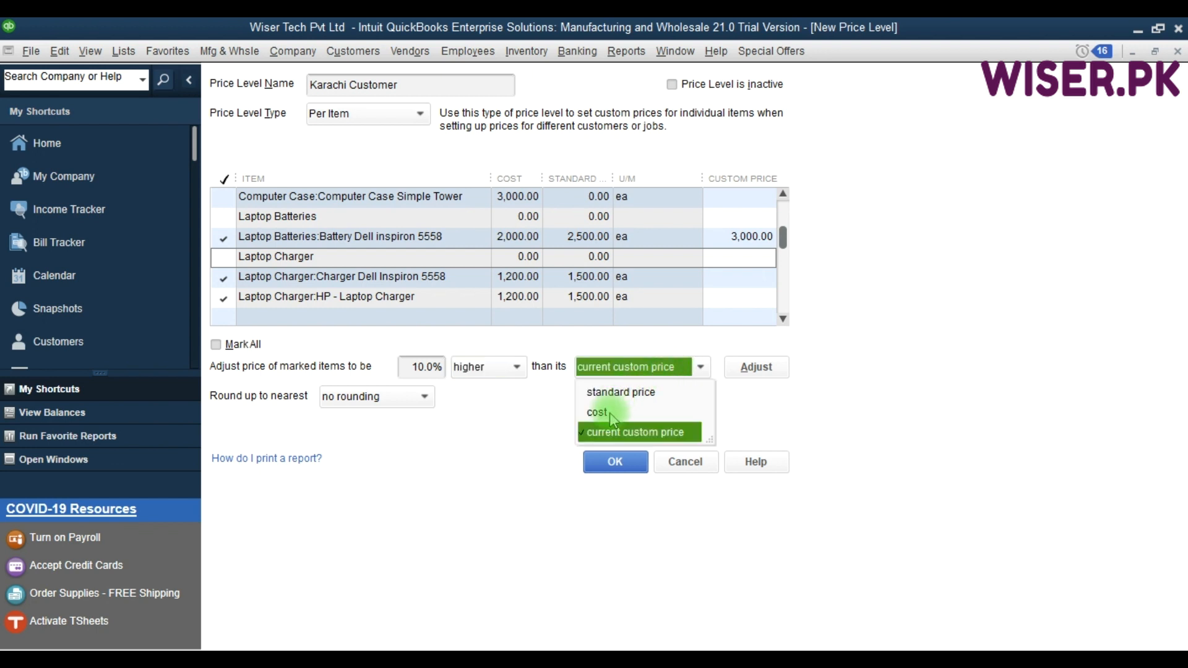
left_click(608, 432)
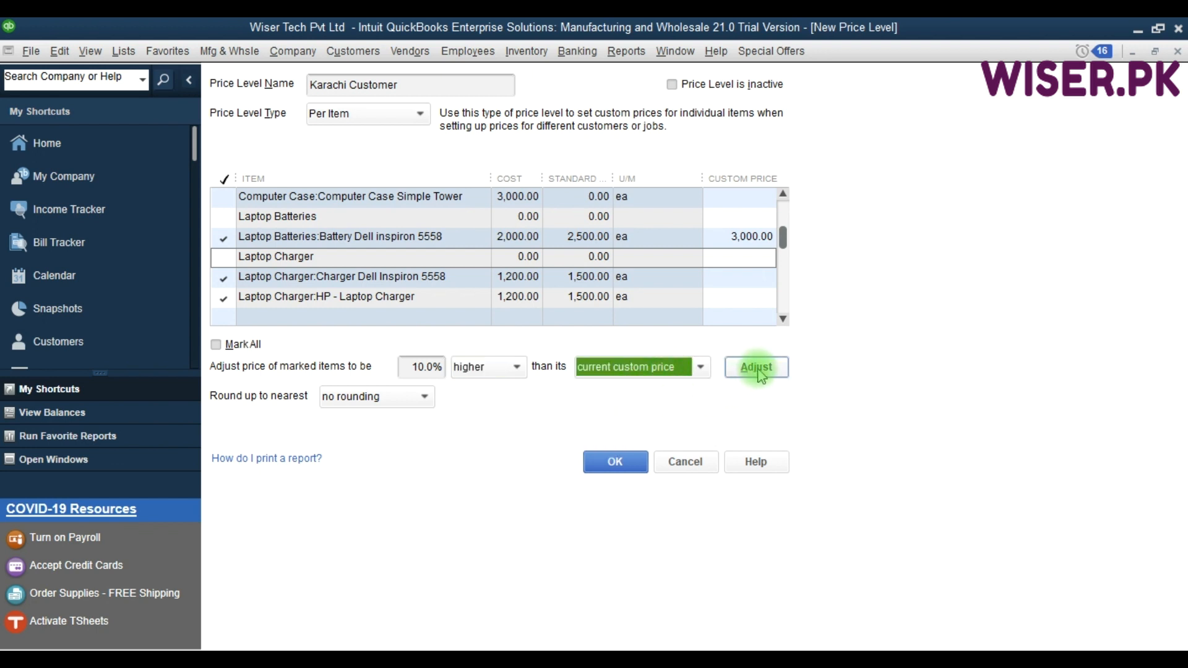
left_click(757, 371)
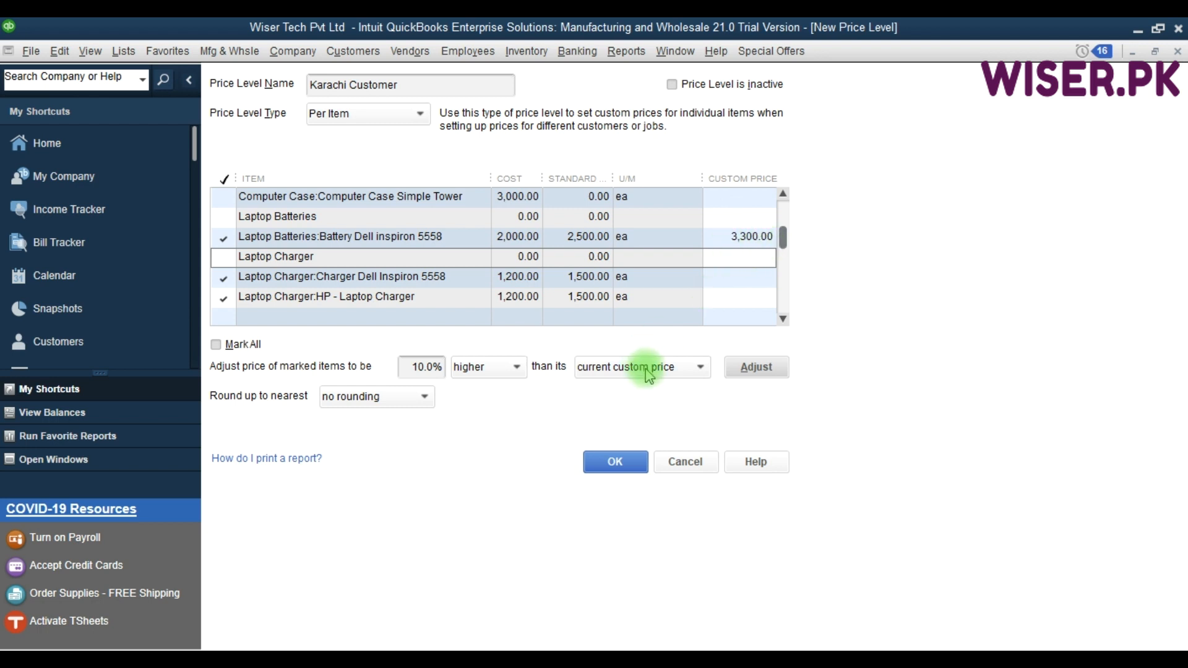
Clear the custom price of the Battery Dell inspiron 5558.
left_click(679, 371)
left_click(677, 370)
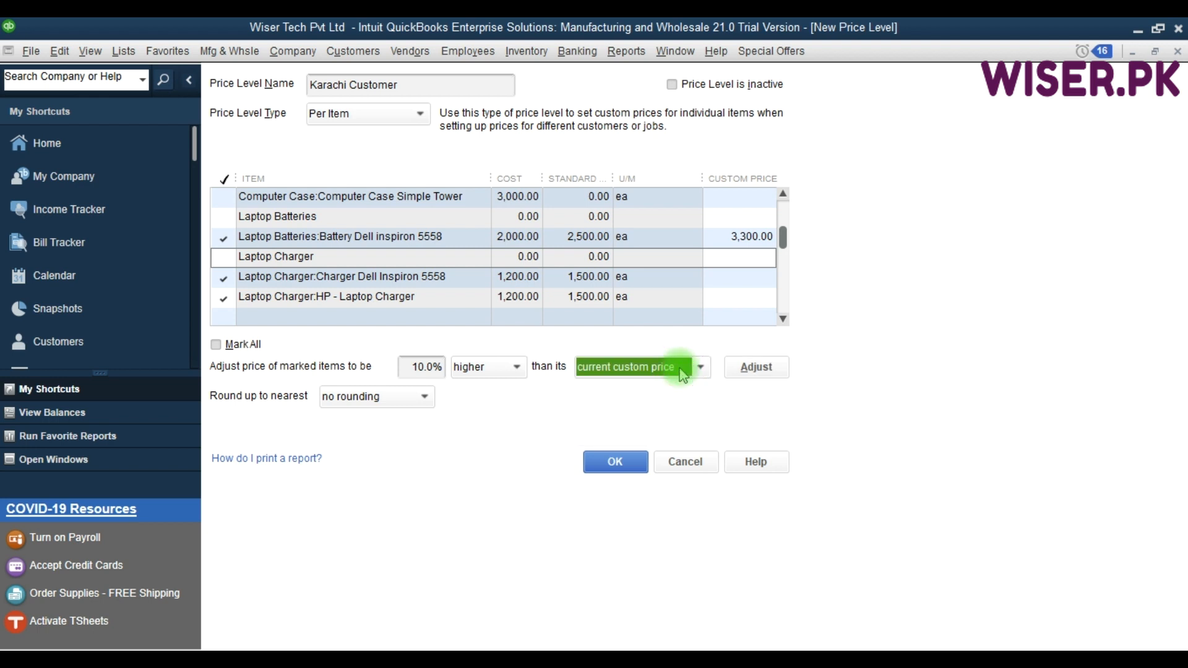
left_click(768, 237)
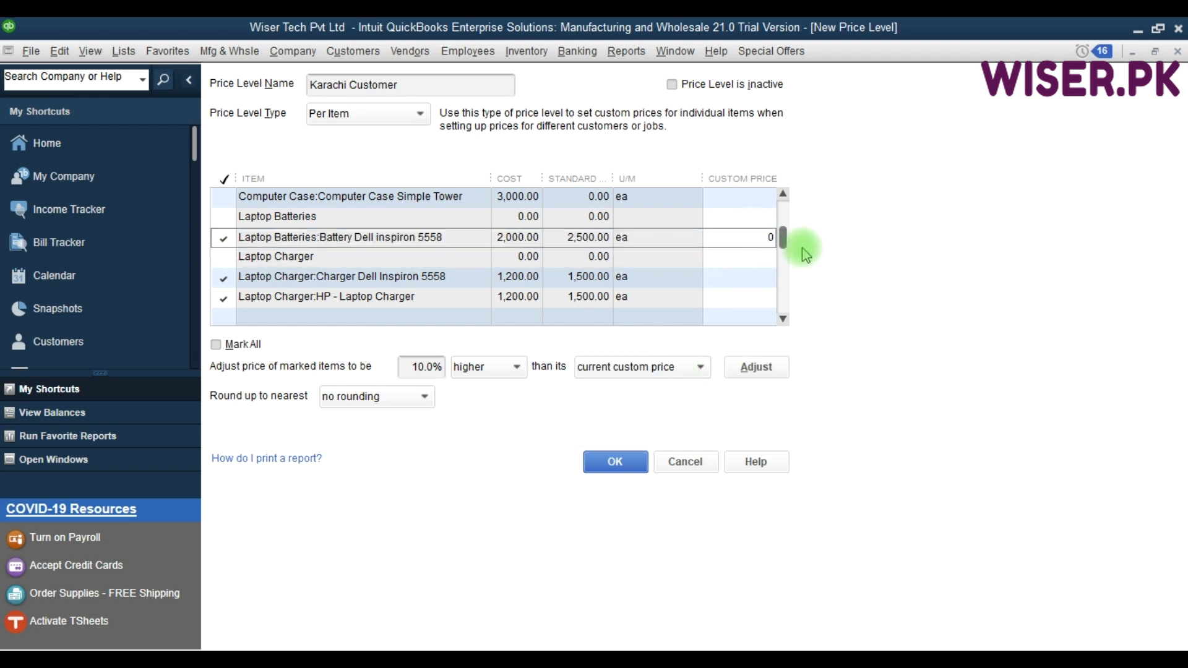
key("BackSpace")
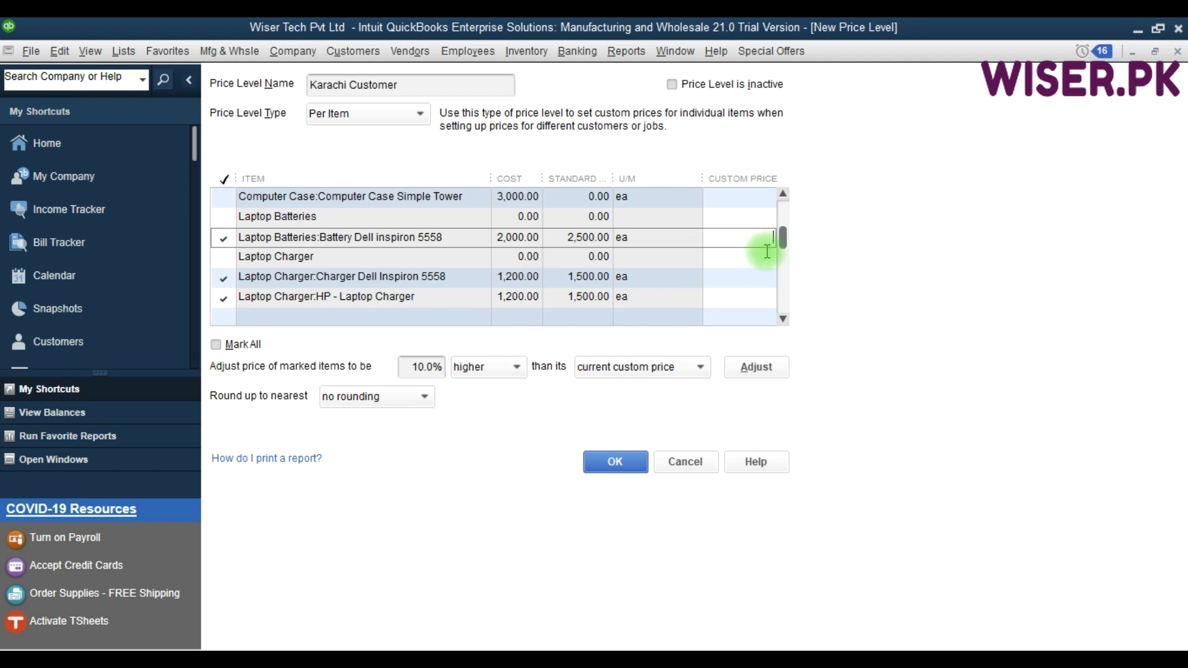
Mark the items Computer i5 7th Gen, 8GB 1TB, Computer i7 10th Gen, 16GB 1TB and Core i7 9th Gen 16GB 1TB as well.
scroll(781, 243, "down", 3)
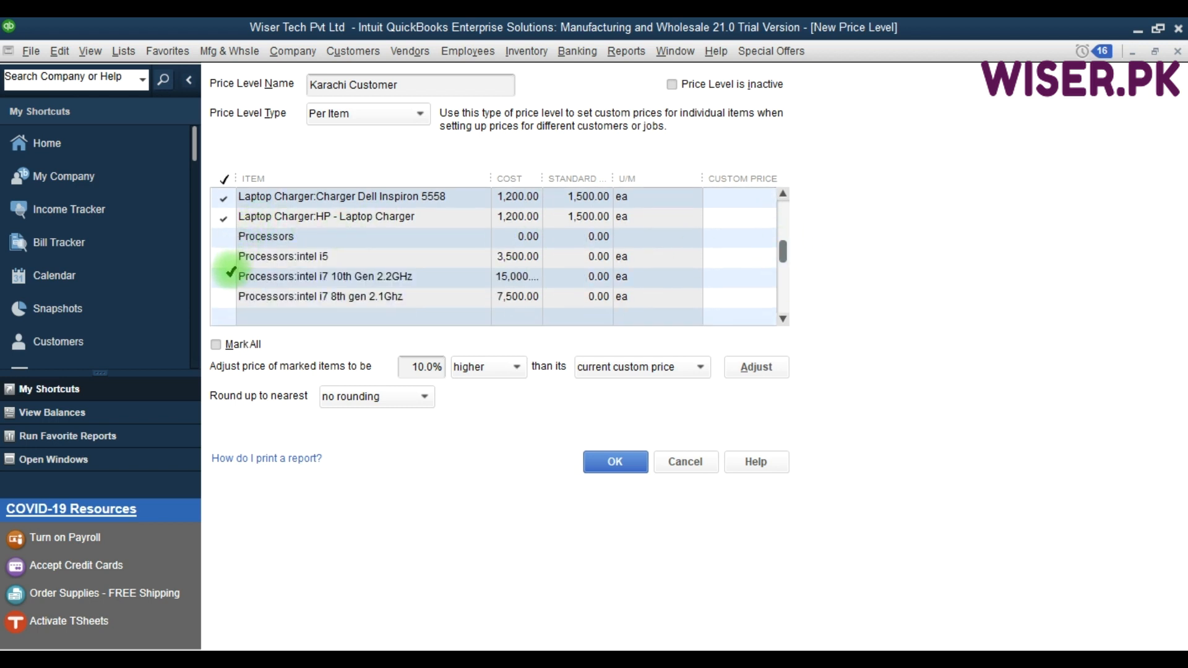
left_click(228, 276)
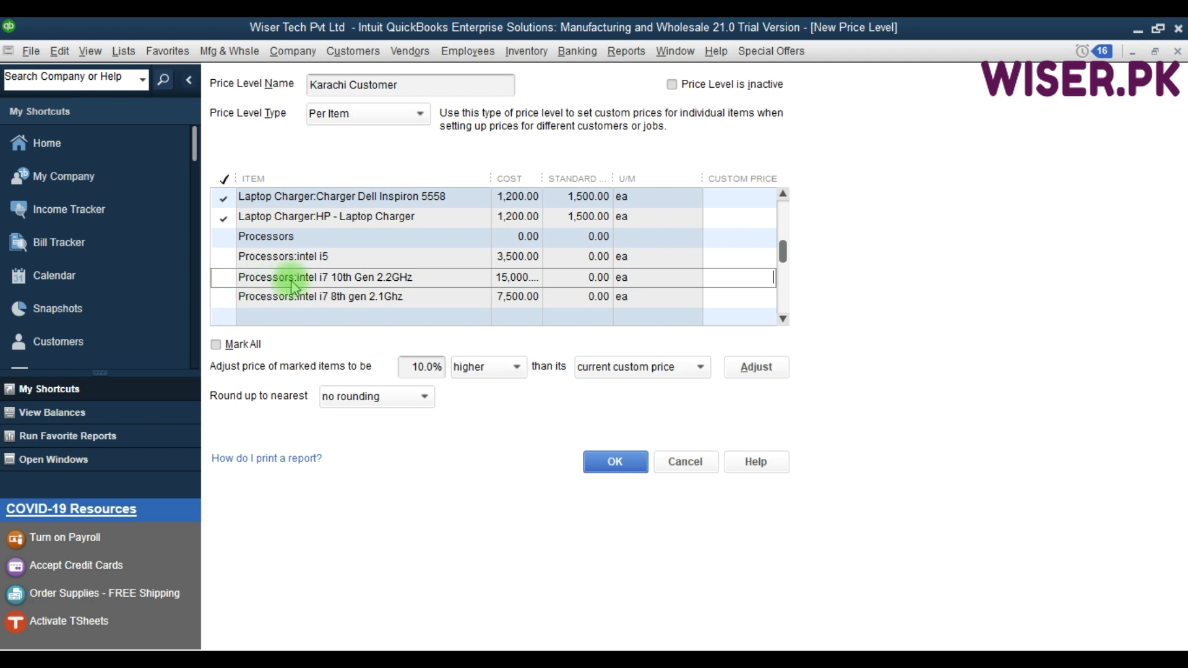
key("Down")
key("Down")
key("Down")
key("Down")
key("Down")
key("Down")
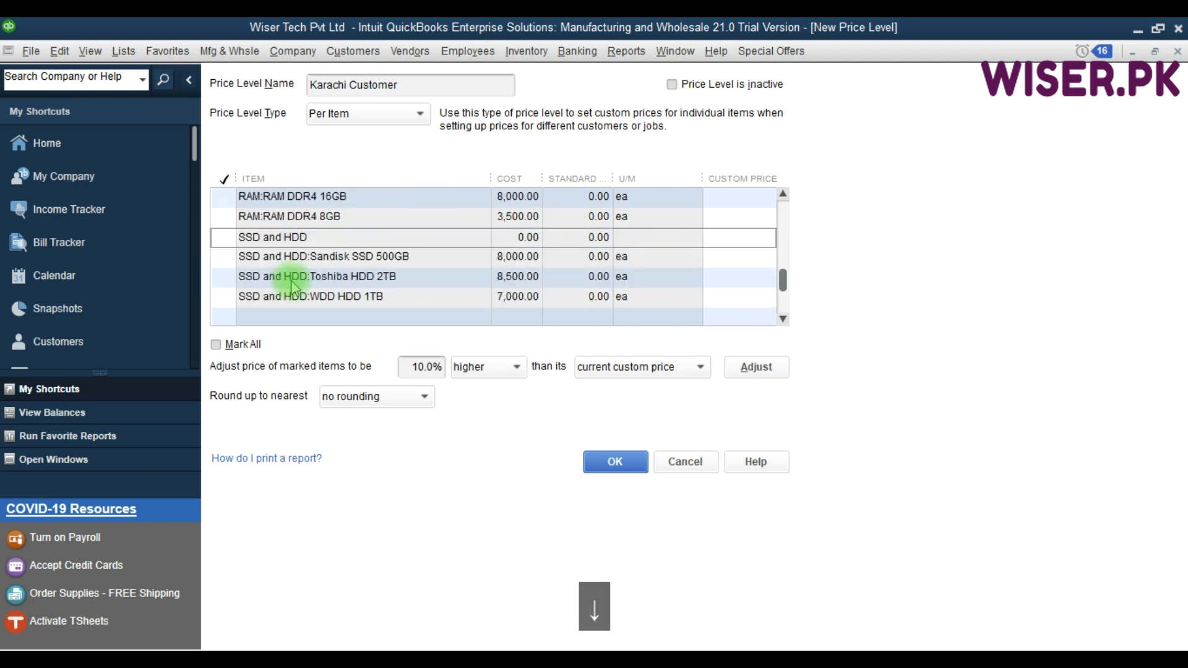
key("Down")
key("Down")
key("Down")
key("Down")
key("Down")
key("Down")
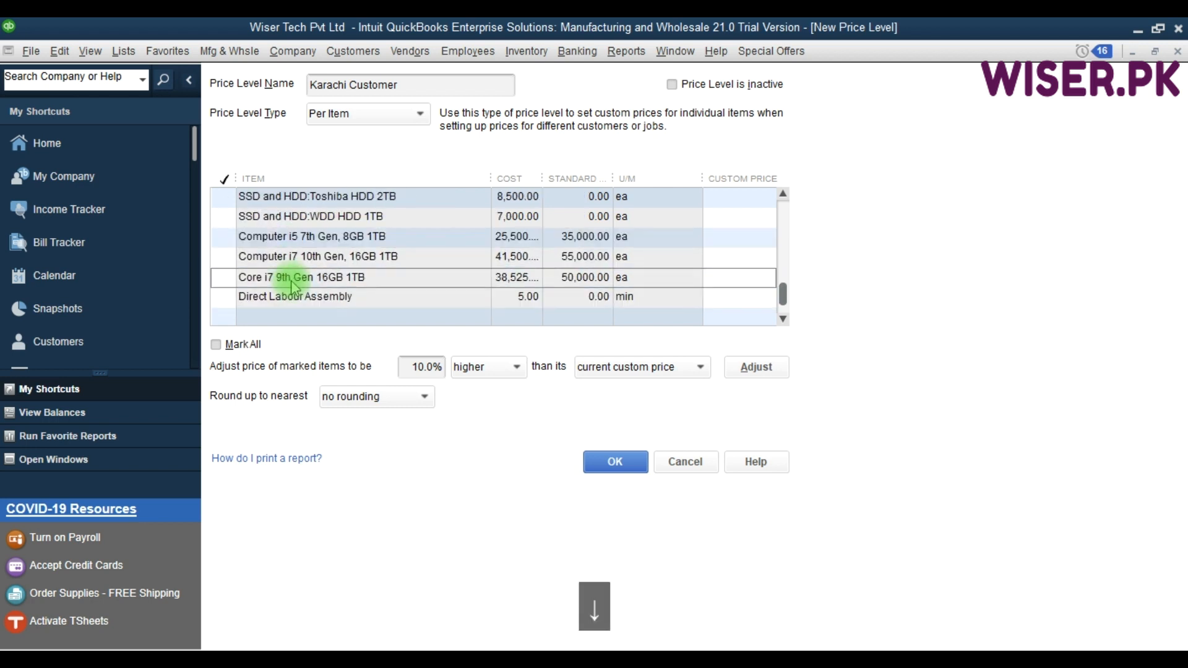
key("Up")
key("Up")
key("Up")
key("Down")
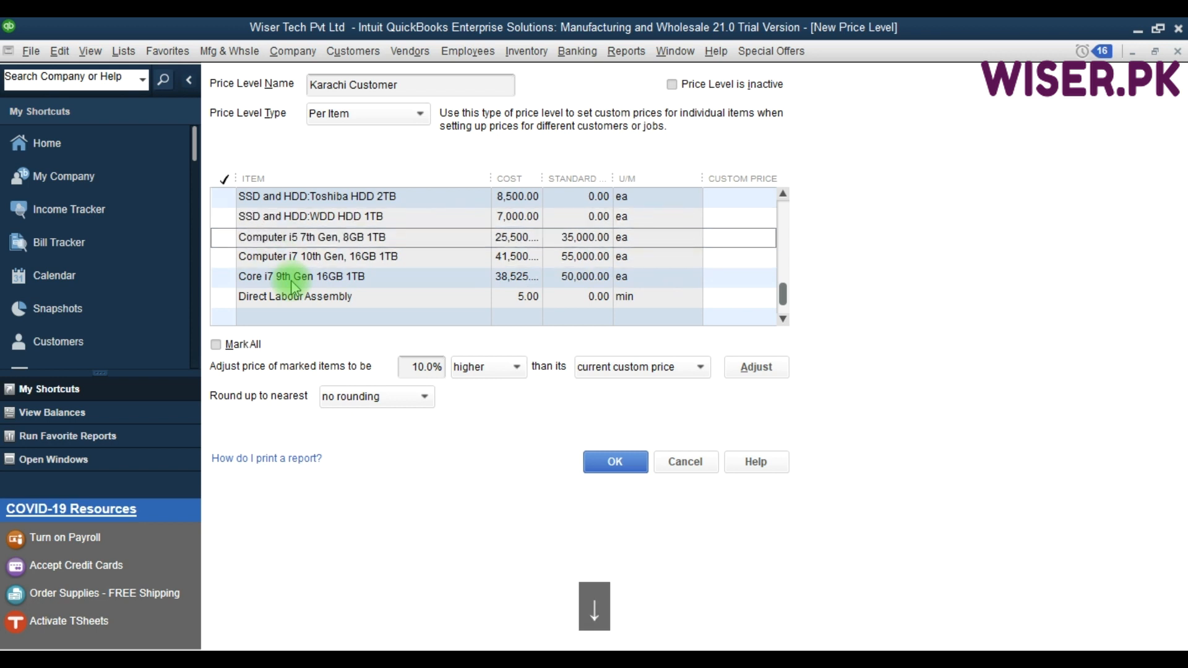
type("v")
key("space")
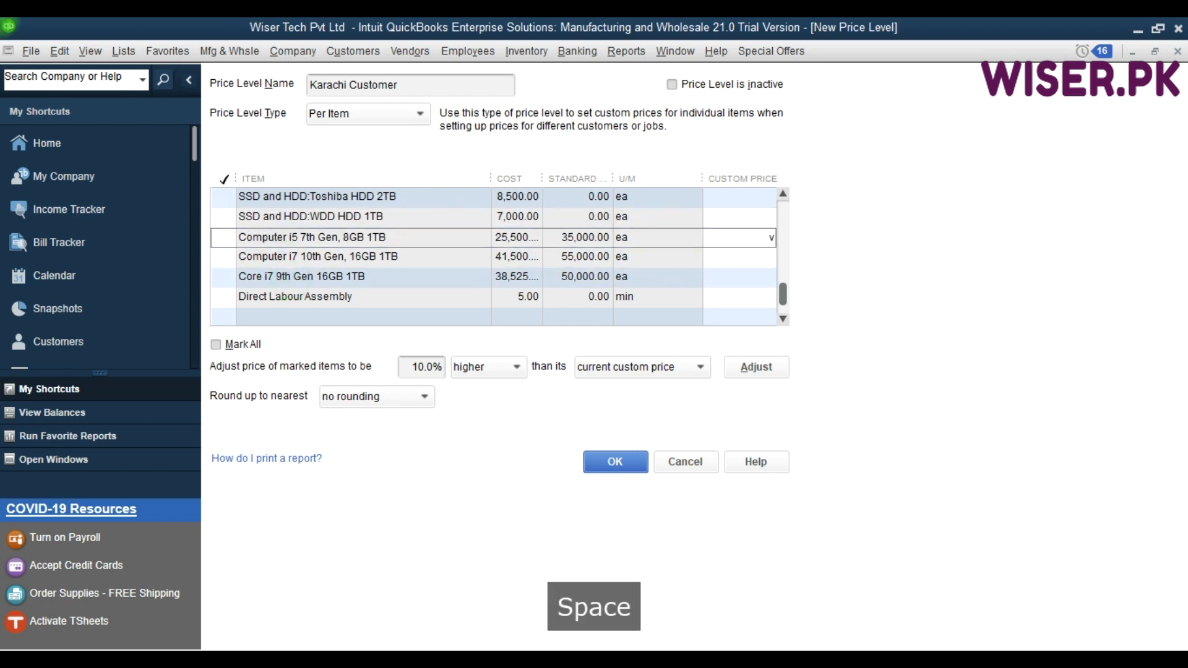
left_click(777, 236)
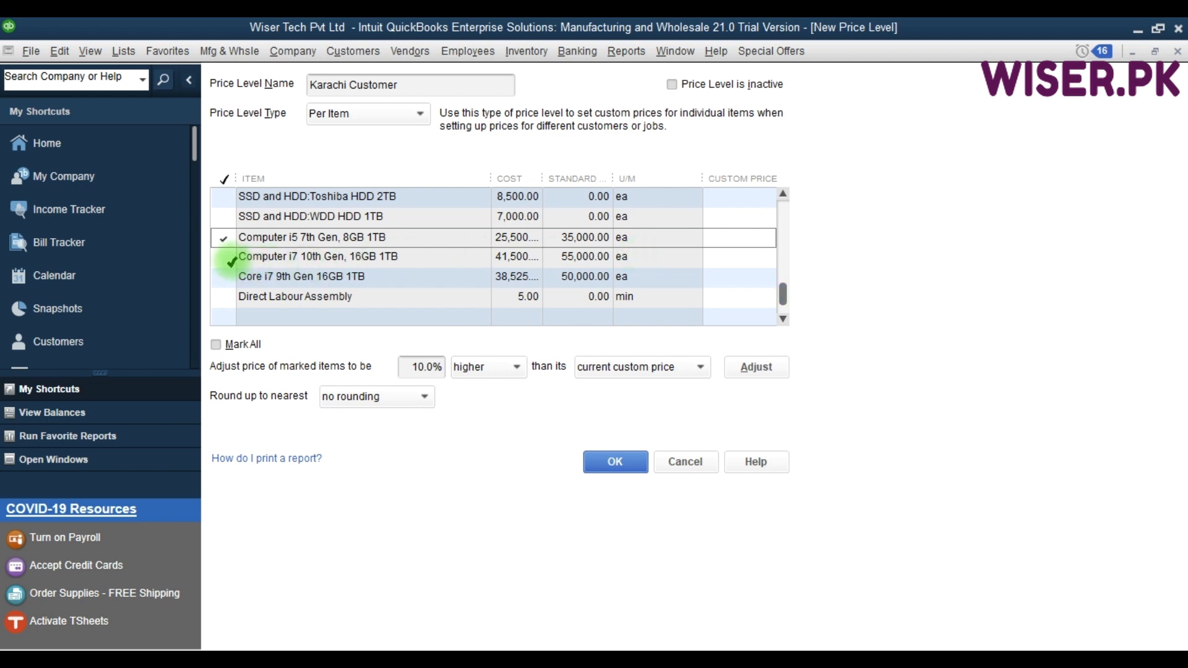
left_click(217, 259)
left_click(218, 259)
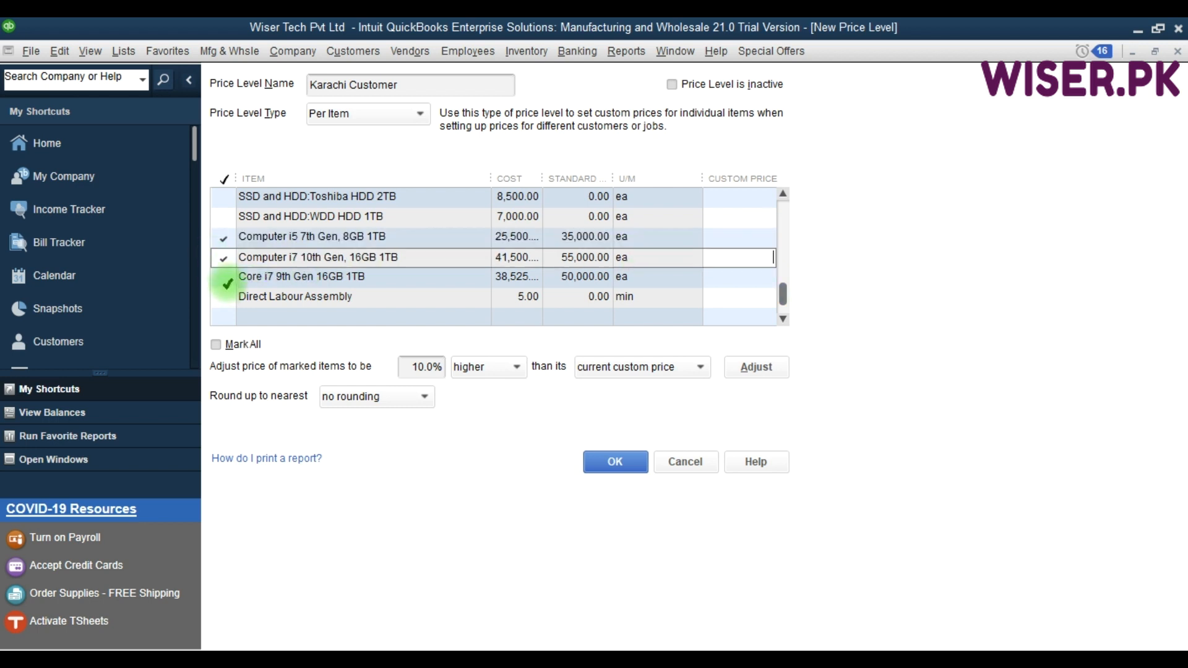
left_click(226, 278)
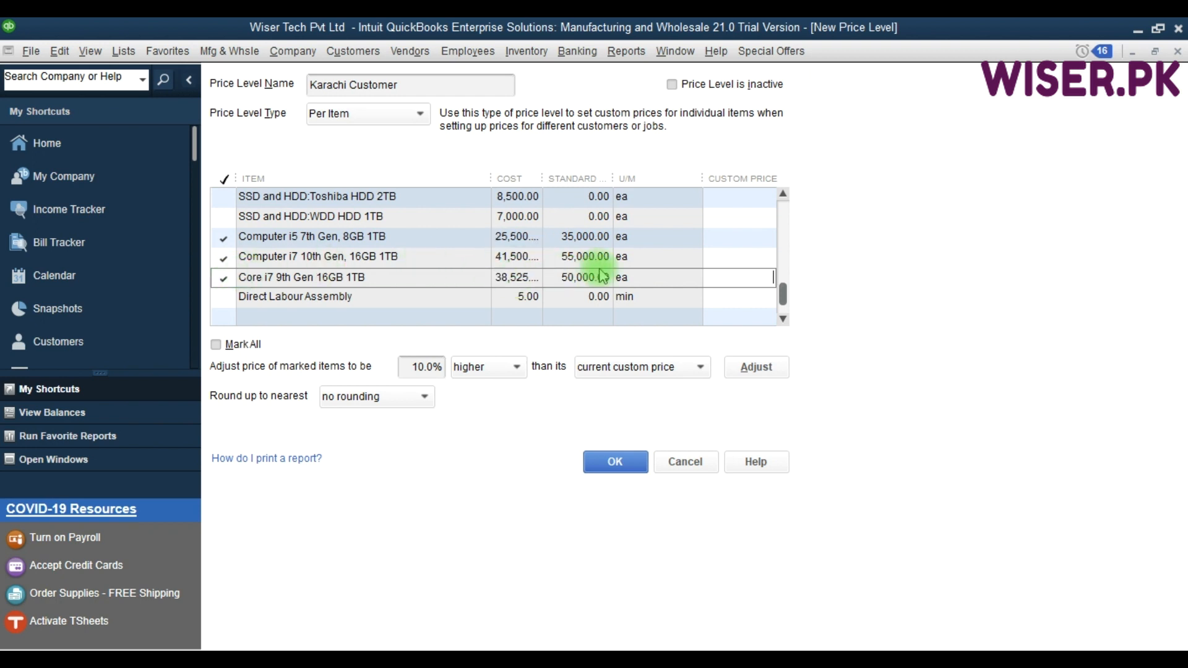
Adjust the prices of the marked items to be 10% higher than their standard price.
scroll(603, 276, "down", 1)
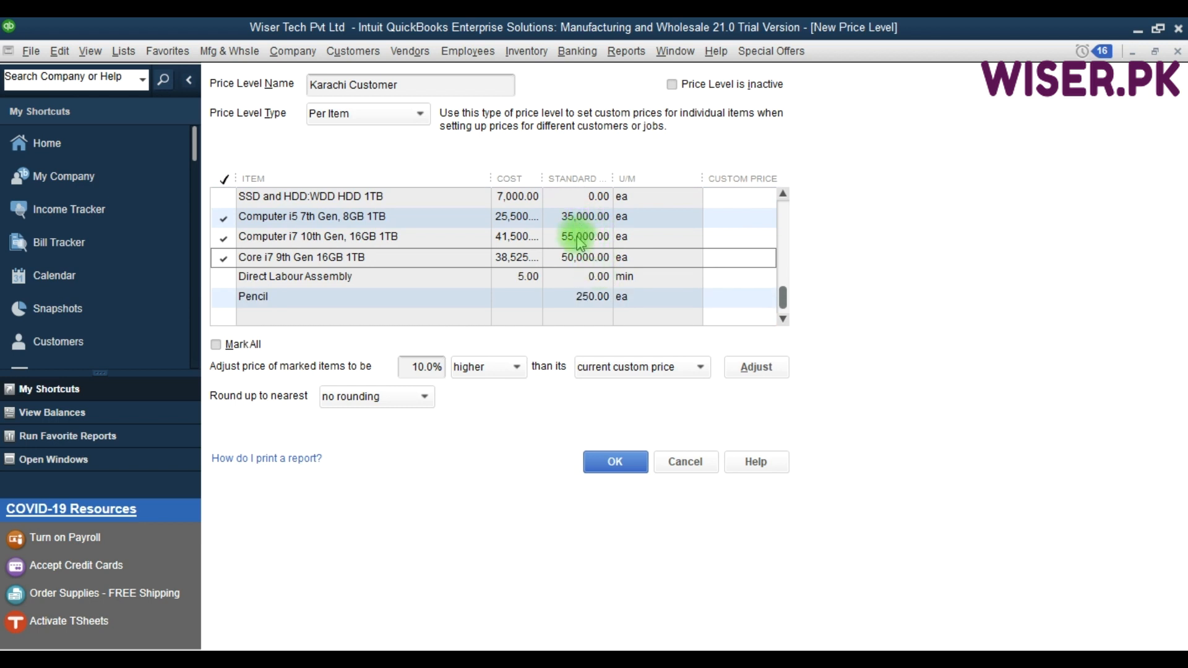
scroll(293, 317, "down", 1)
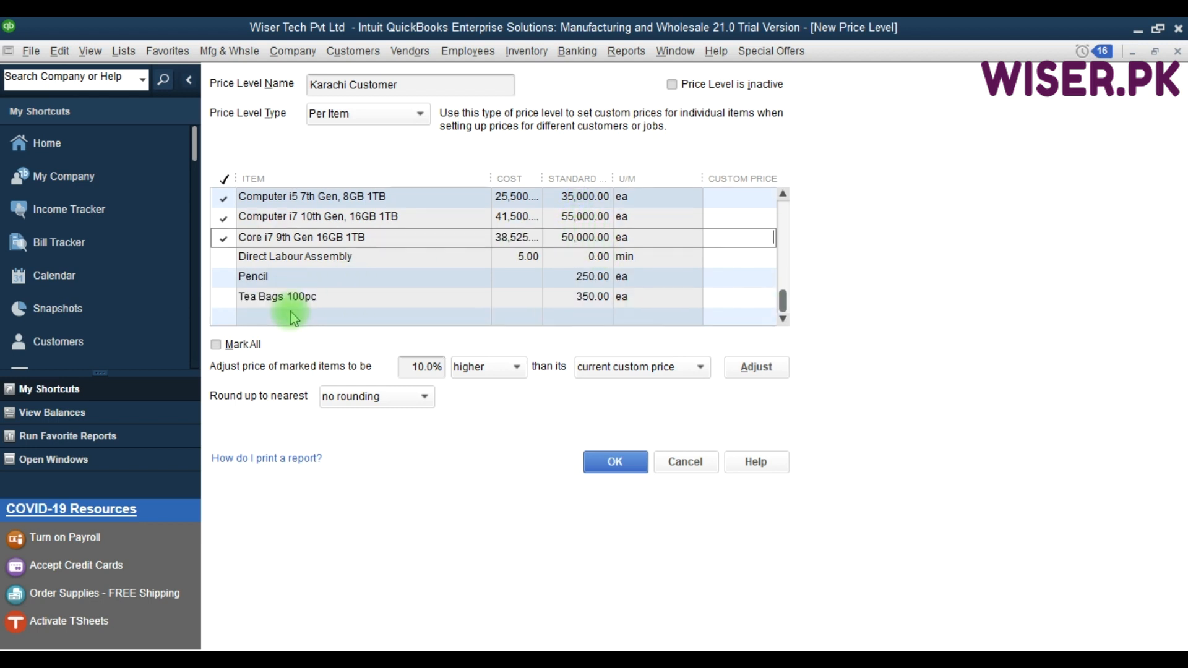
scroll(294, 316, "up", 5)
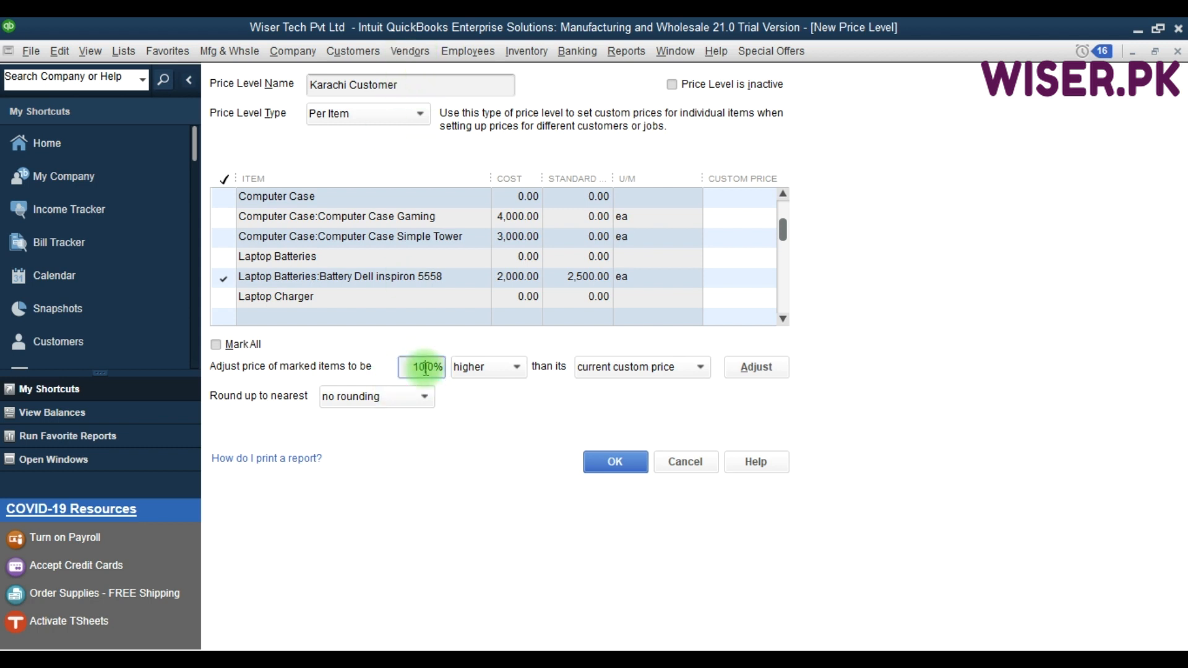
left_click(516, 368)
left_click(517, 371)
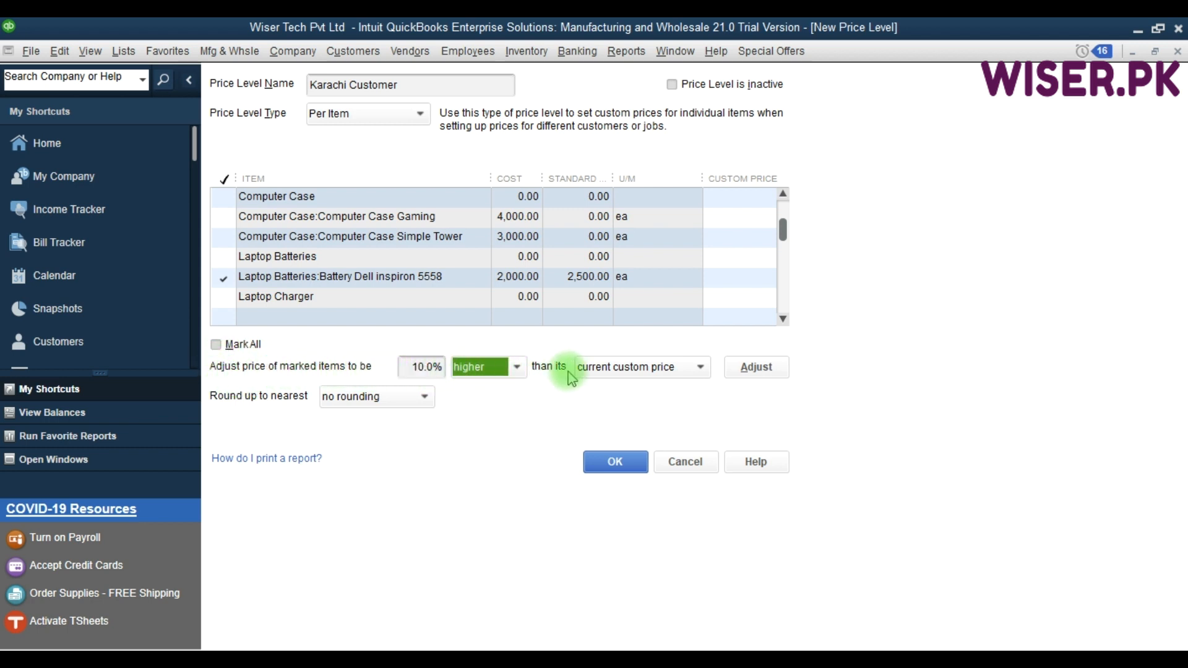
left_click(628, 369)
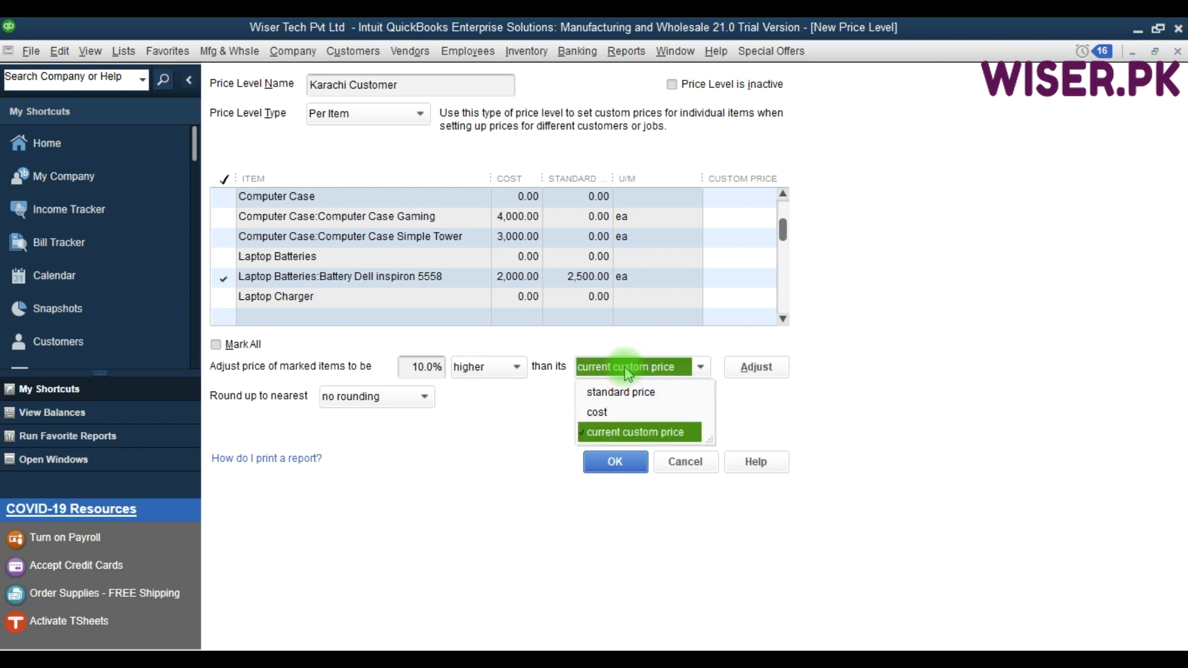
left_click(615, 392)
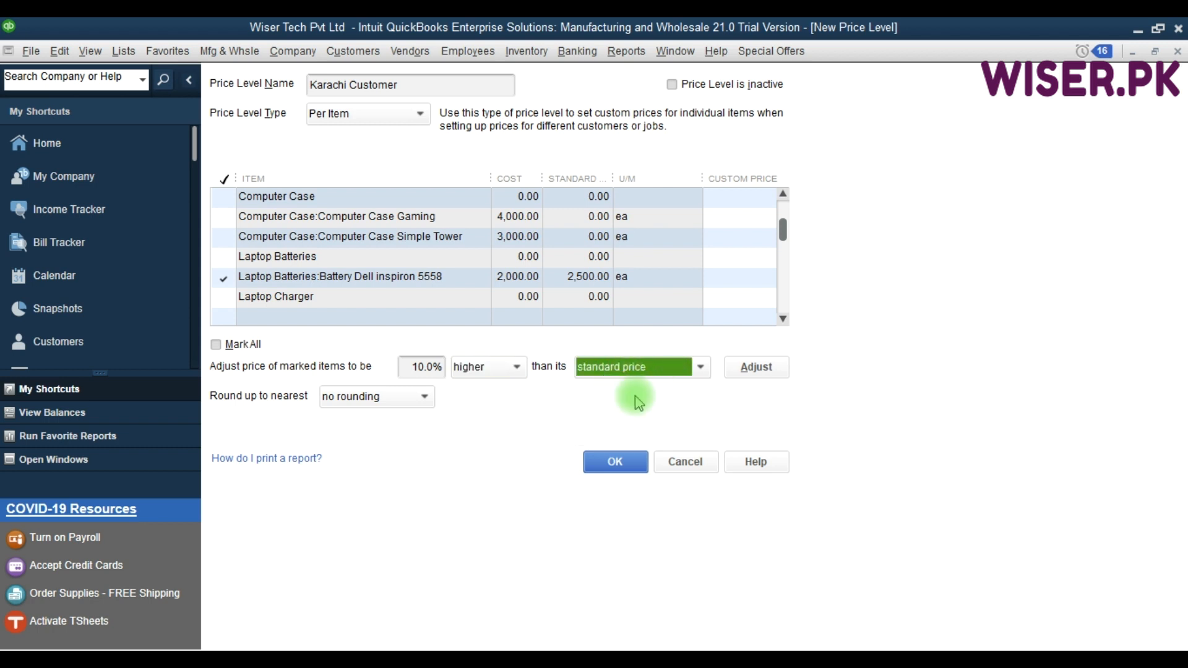
left_click(774, 381)
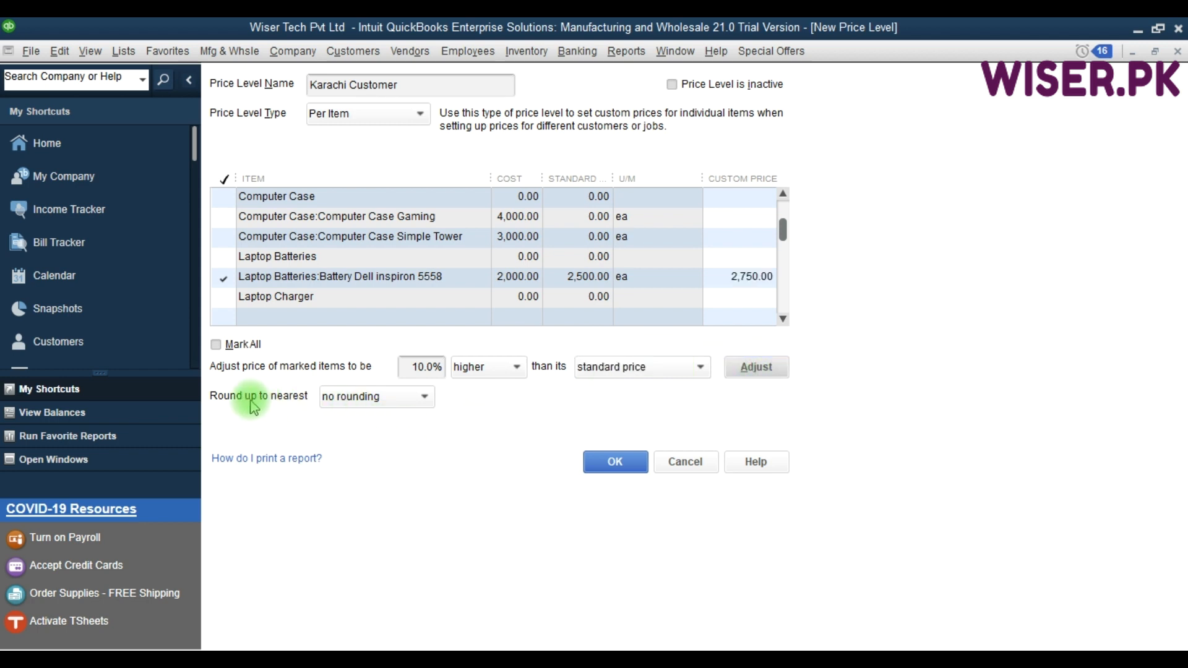
Round the adjusted prices up to the nearest 1.00, apply the adjustment to the marked items and save the price level.
left_click(403, 397)
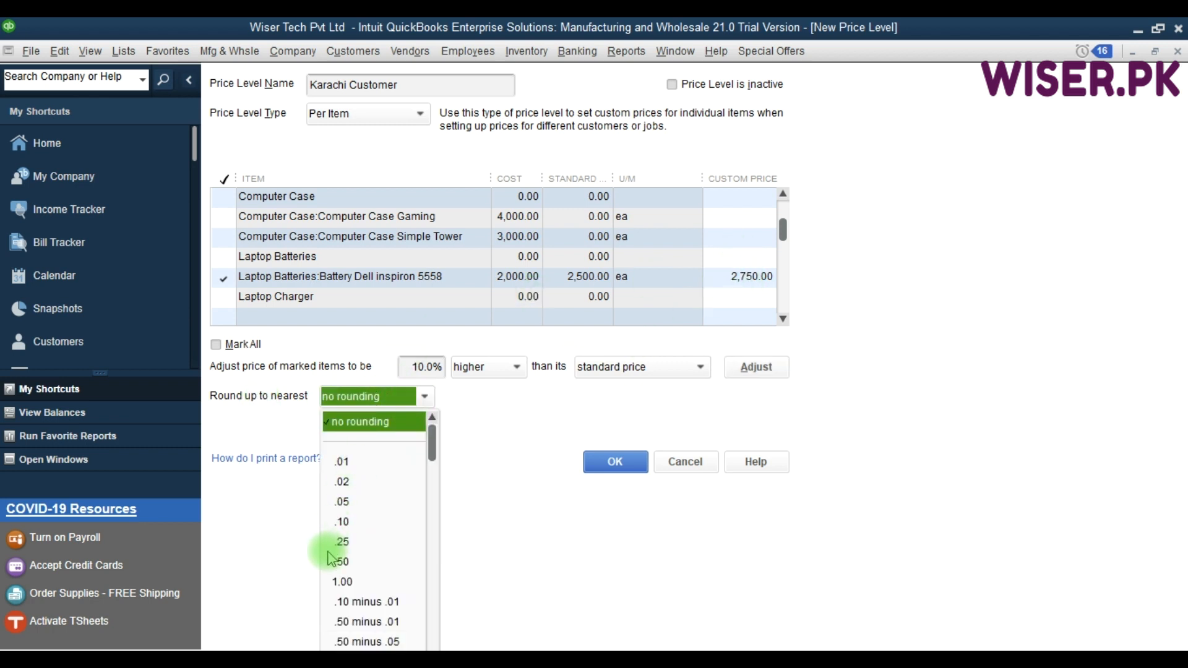
left_click(343, 582)
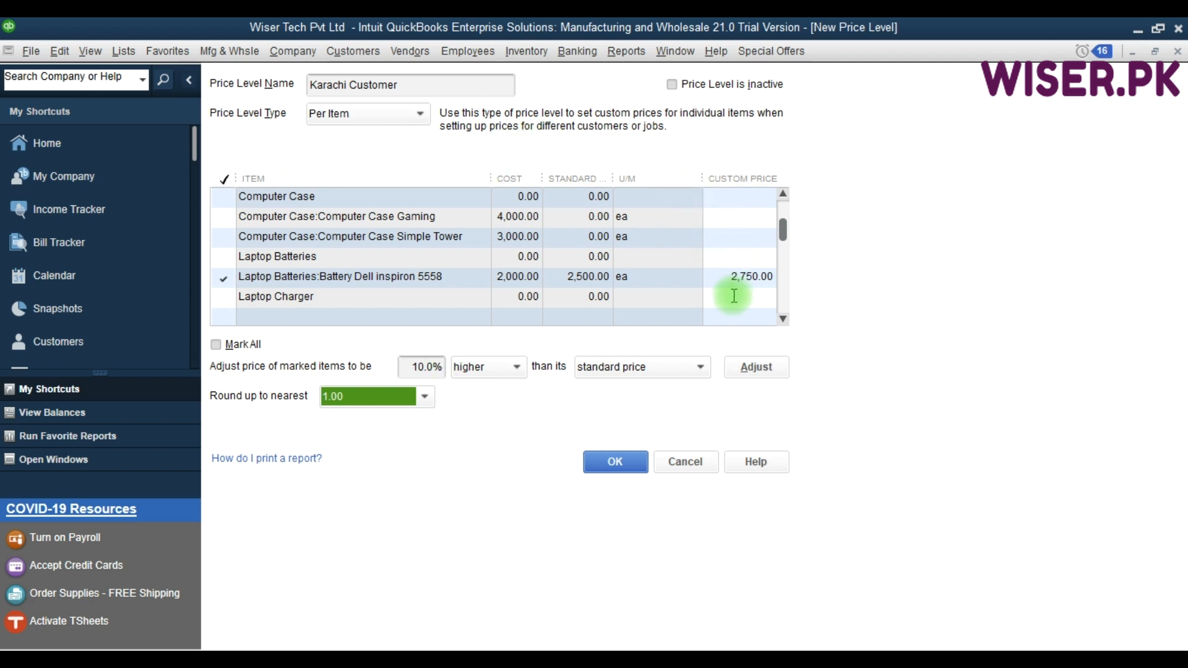
left_click(612, 470)
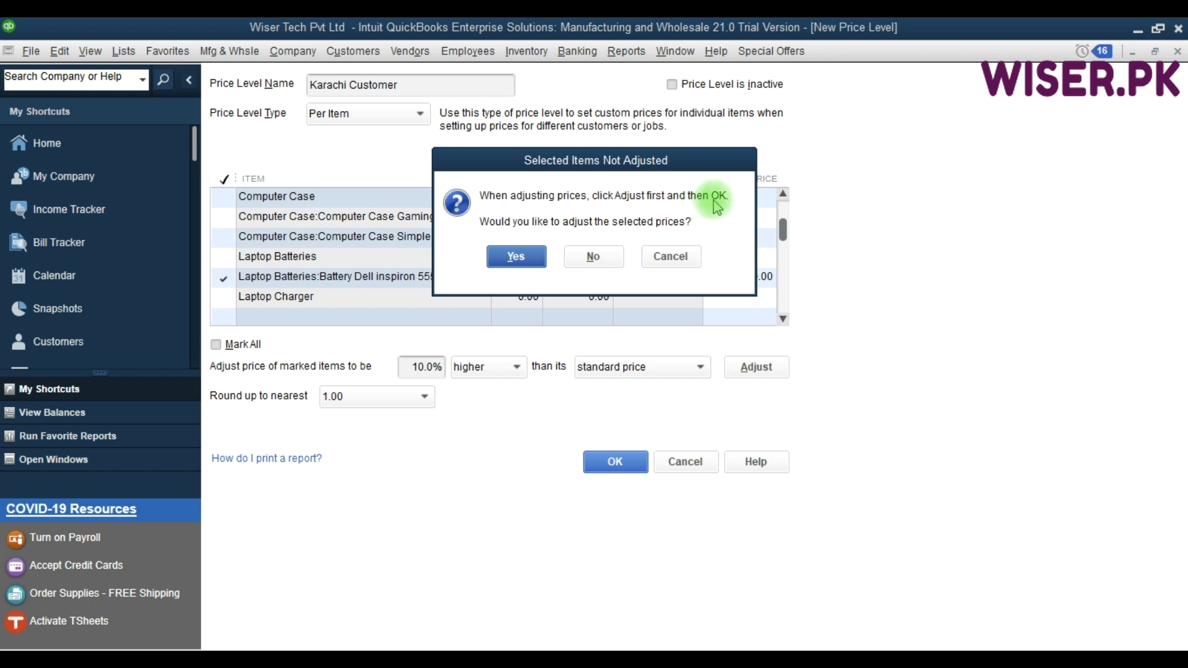
key("F9")
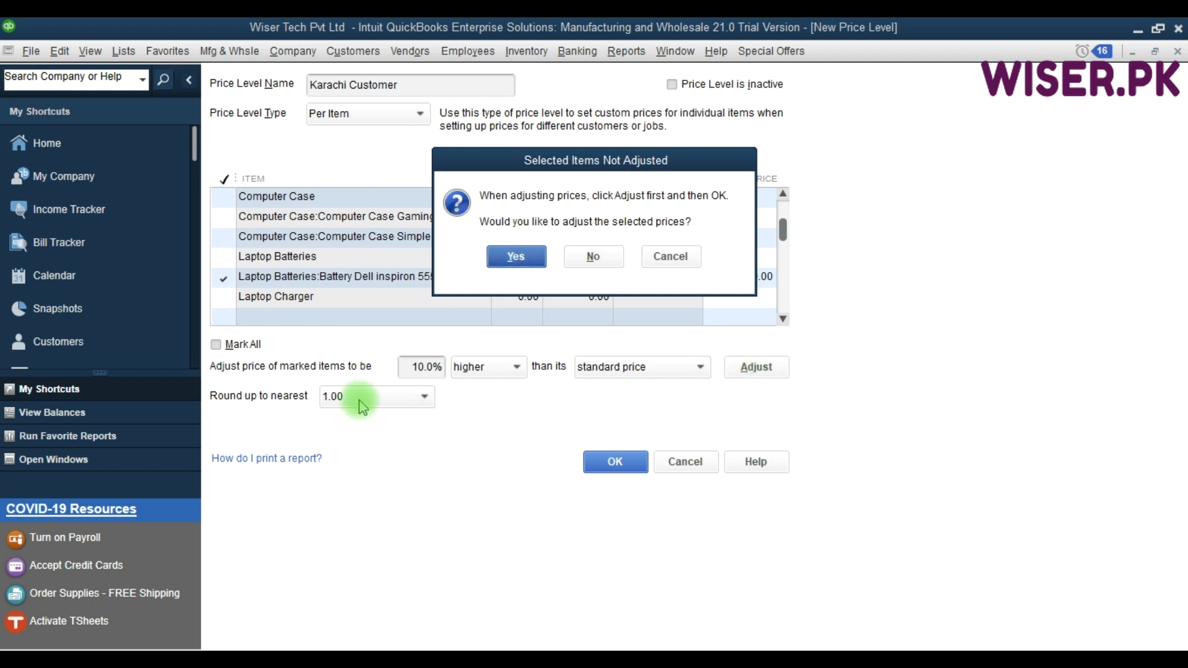
left_click(526, 265)
left_click(592, 458)
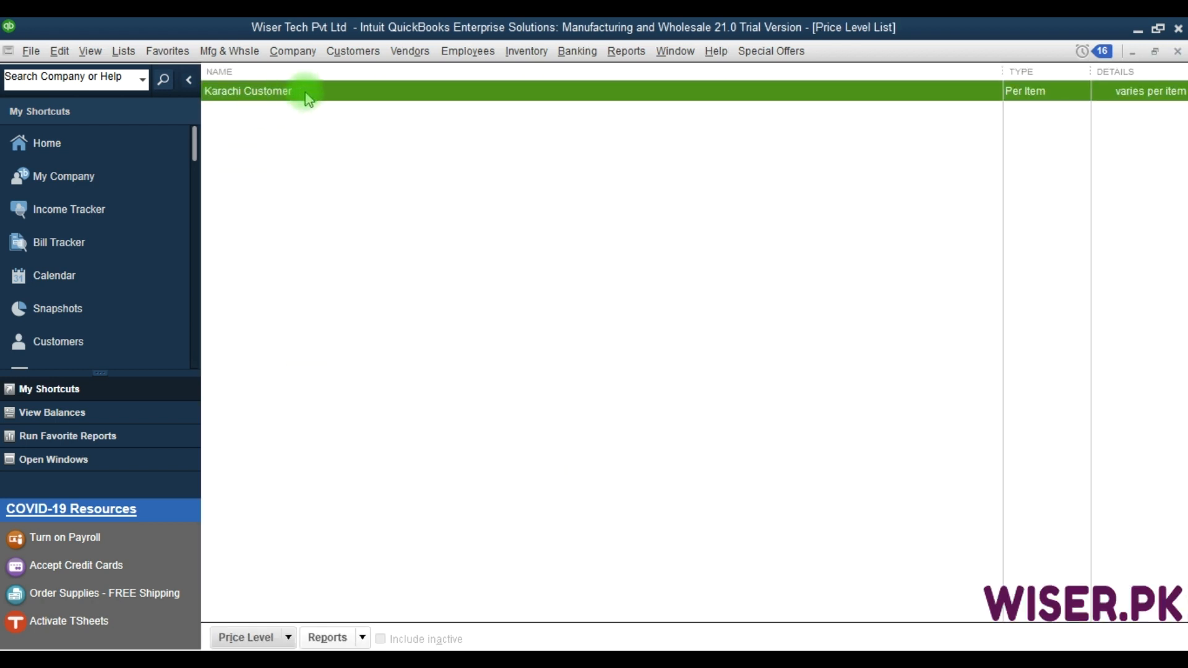
key("F9")
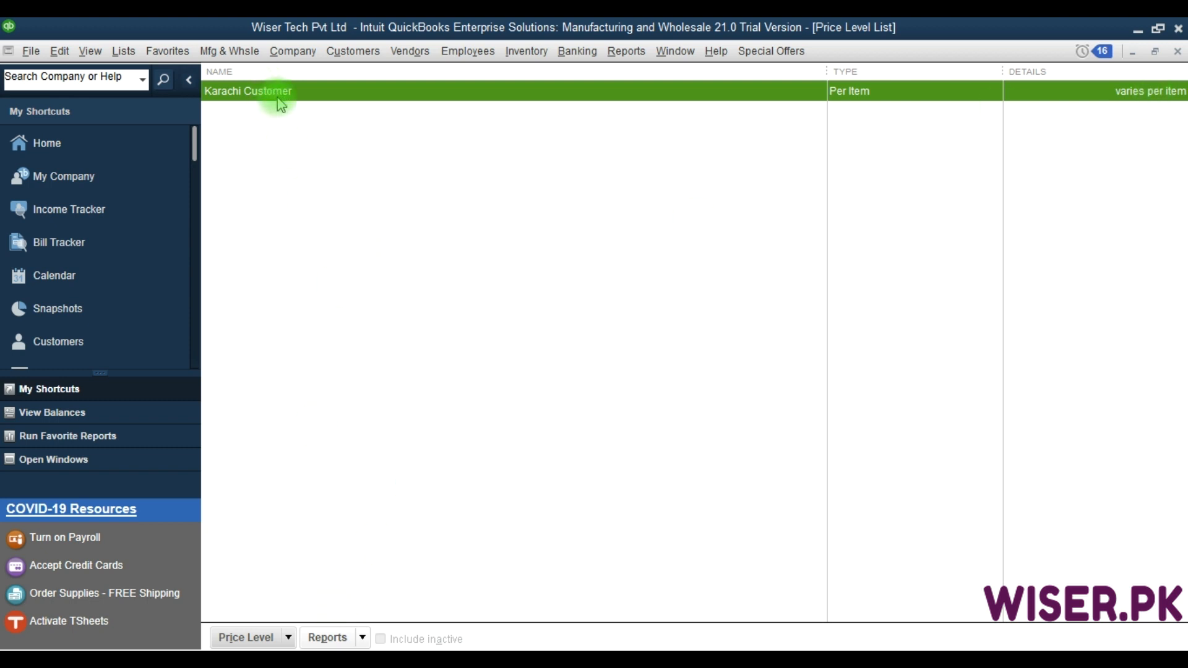
Run the Selected Price Level Report for Karachi Customer, review the battery, charger and computer prices, and close the report.
left_click(362, 637)
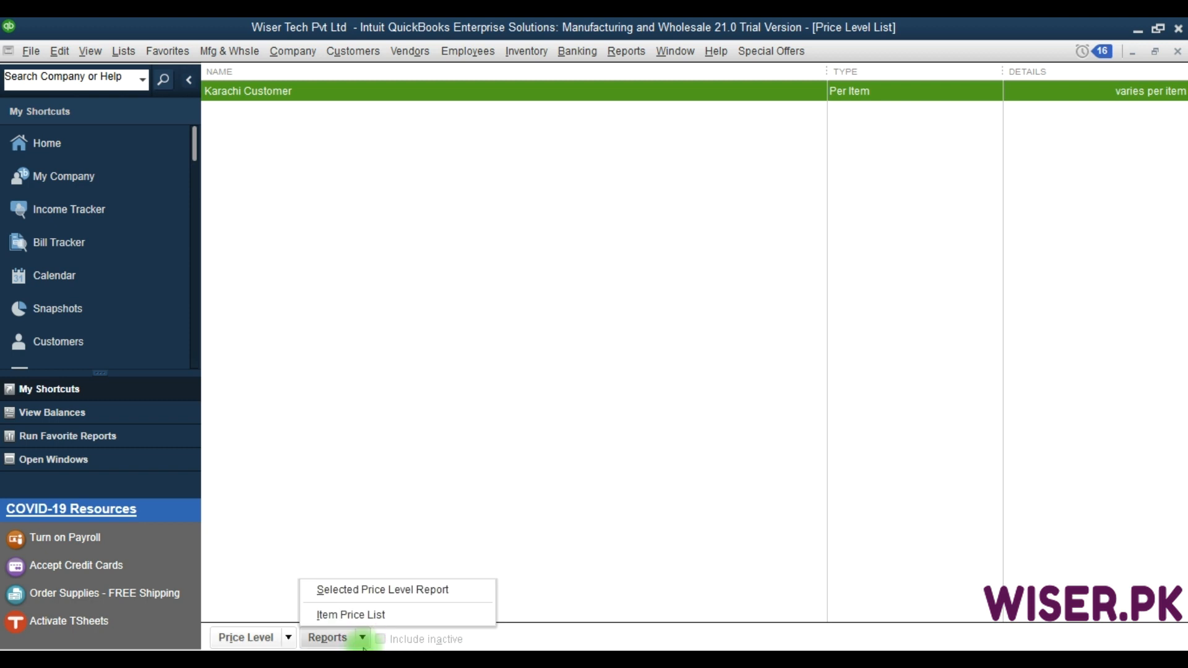
left_click(365, 591)
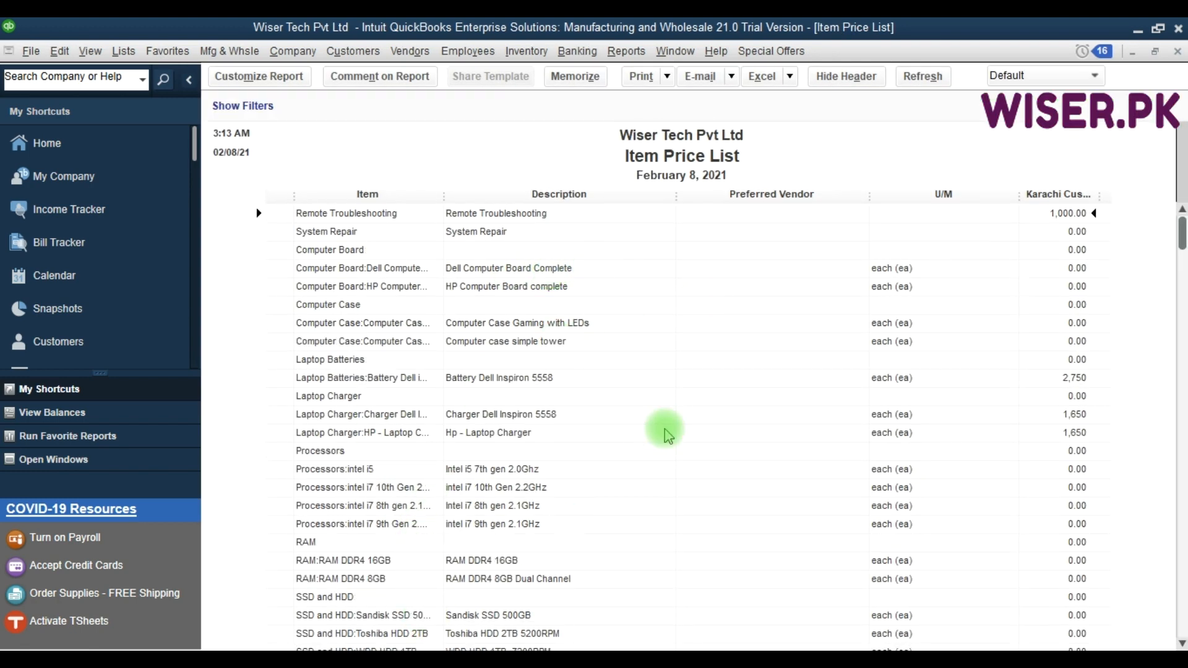
left_click(977, 322)
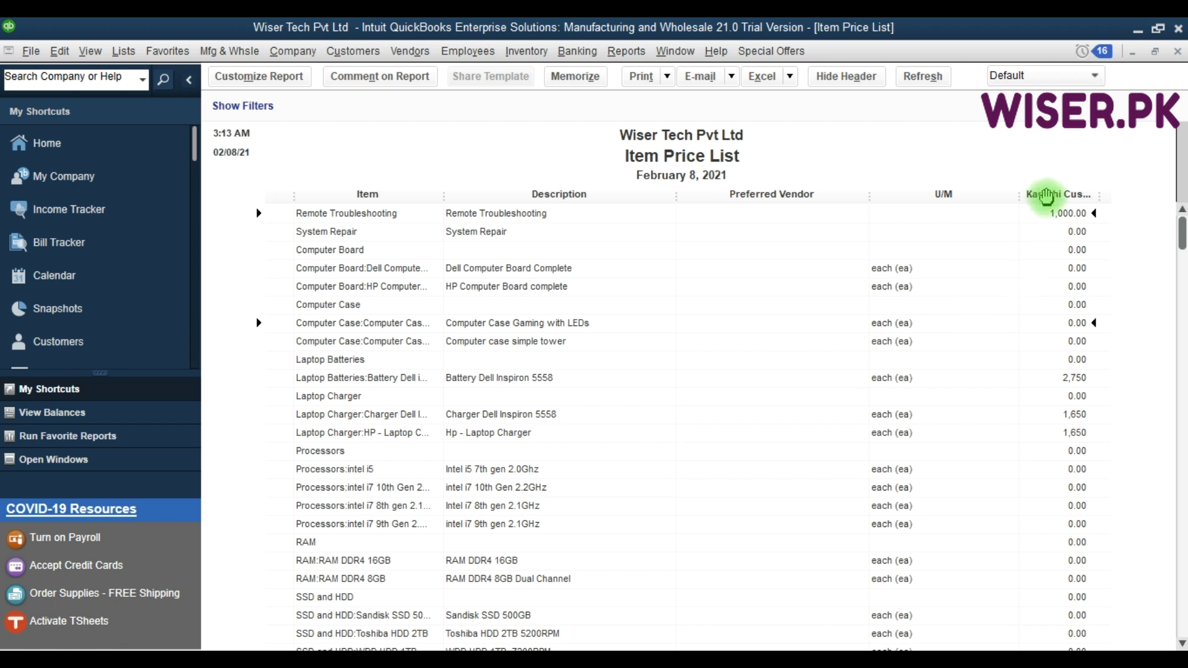
left_click(1052, 381)
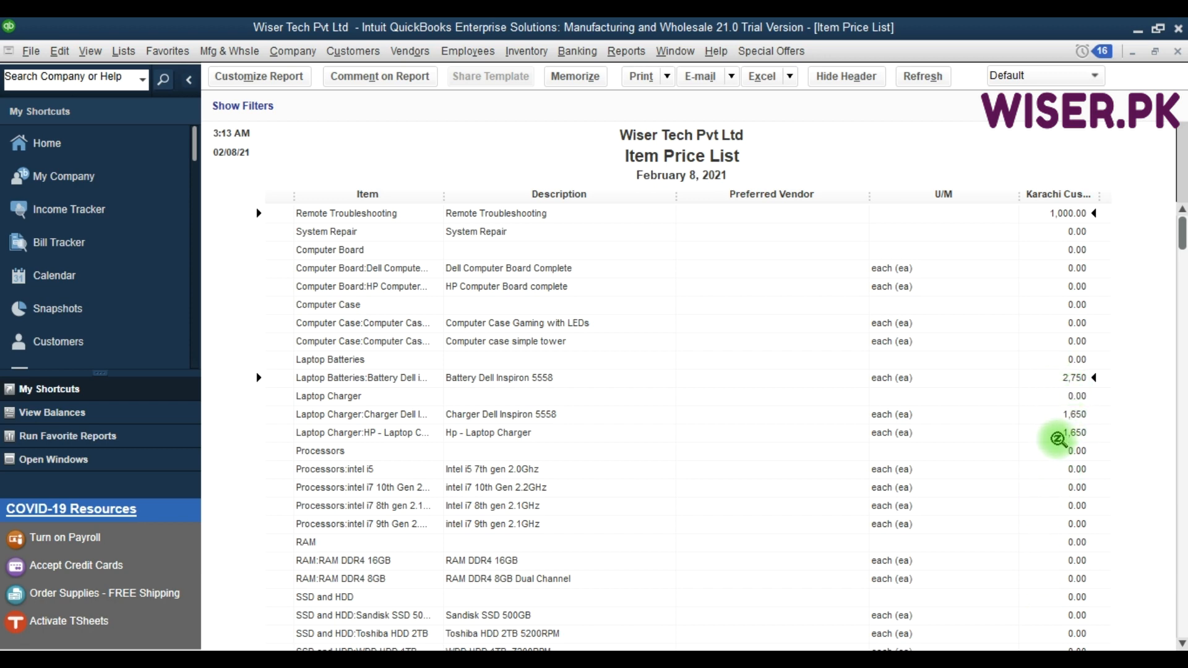
scroll(1058, 439, "down", 4)
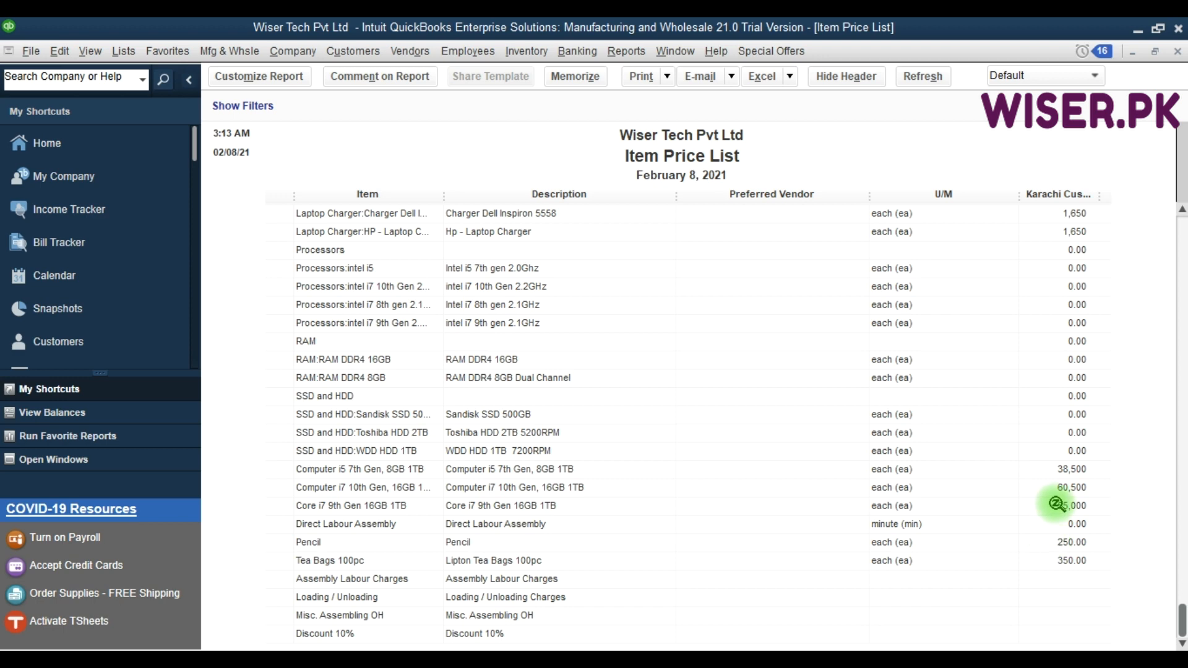
key("F9")
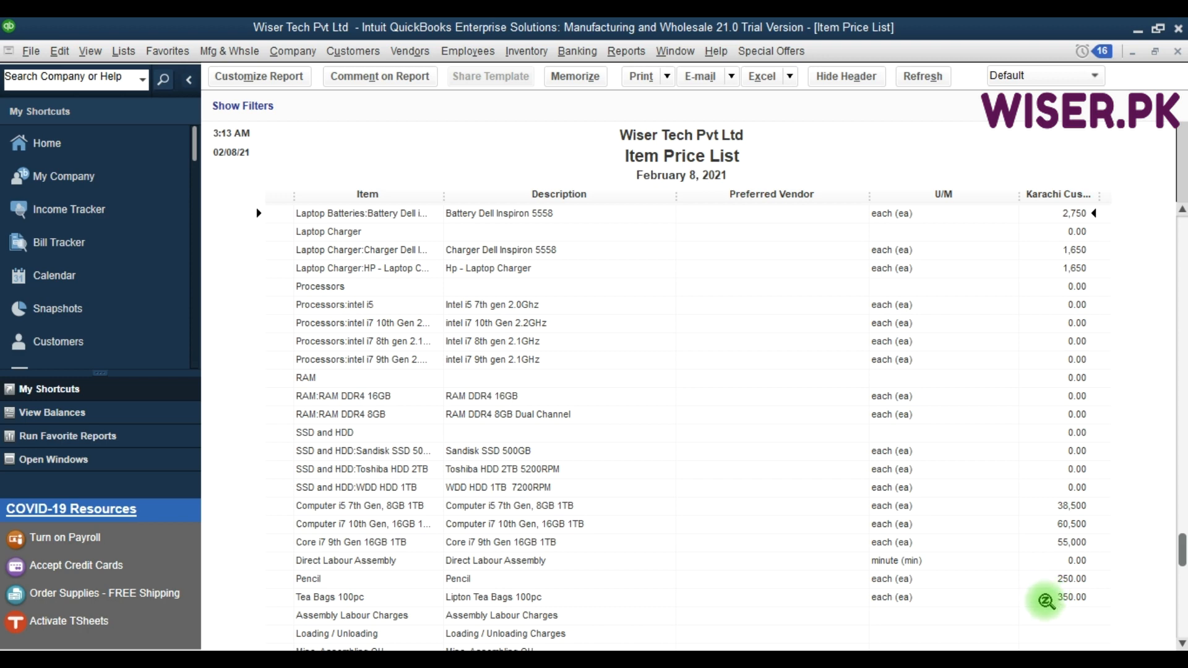
scroll(1036, 396, "up", 3)
scroll(1035, 396, "up", 1)
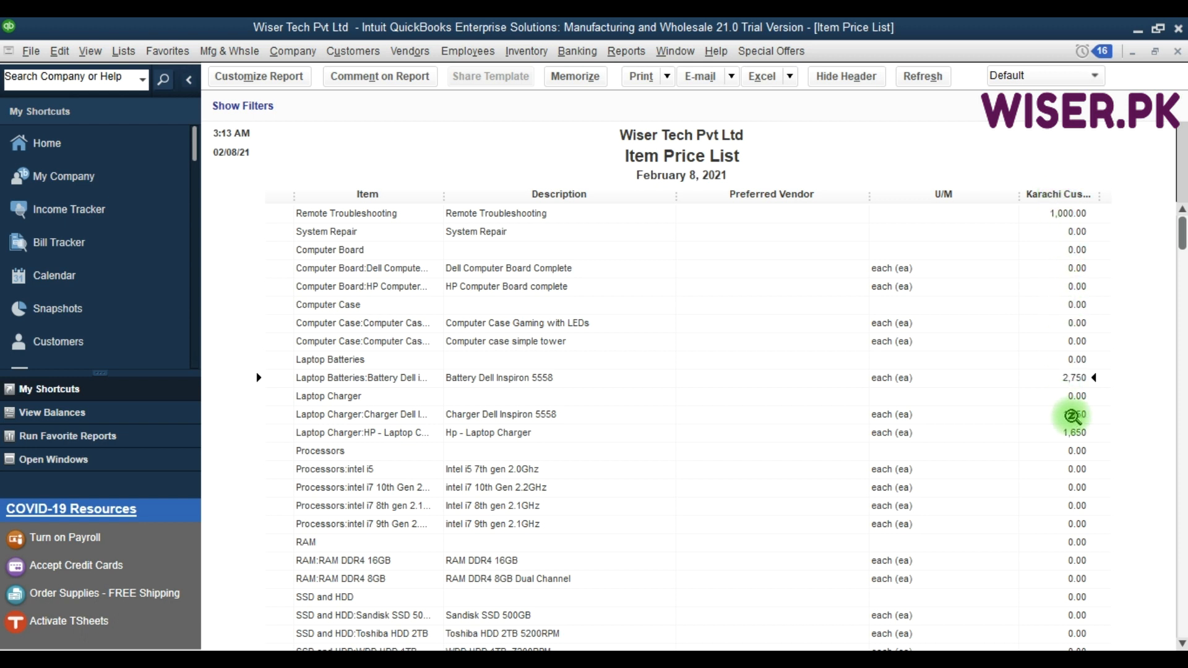
key("Escape")
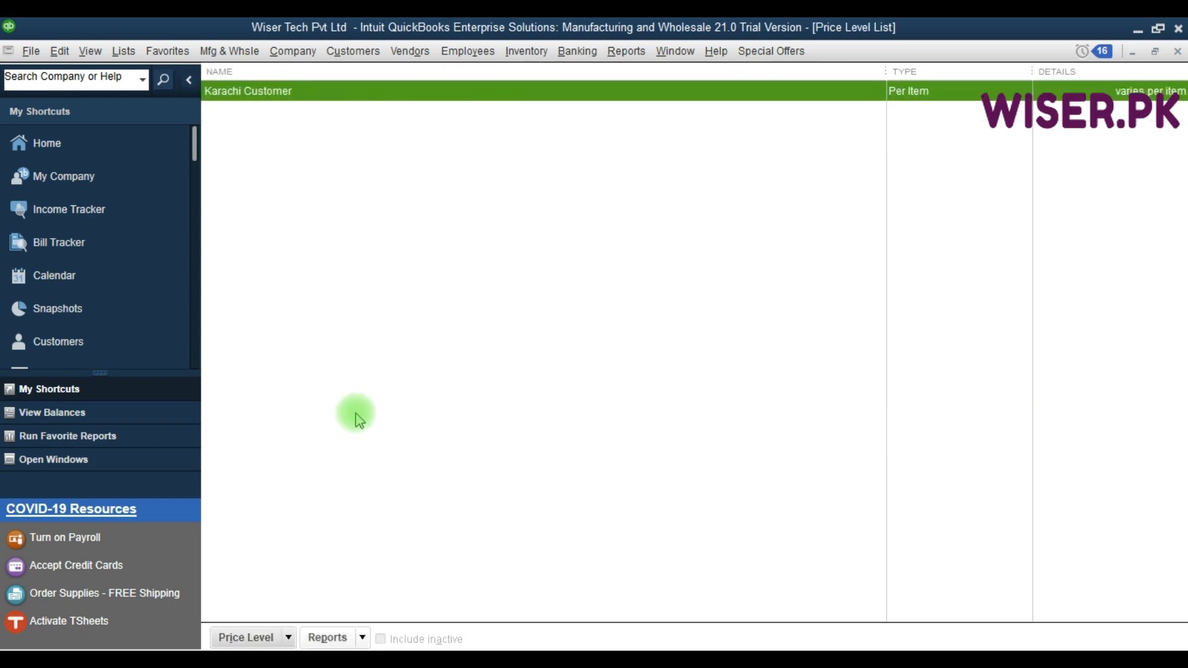
Start a new price level named Lahore Customers, keeping the Per Item type.
left_click(285, 637)
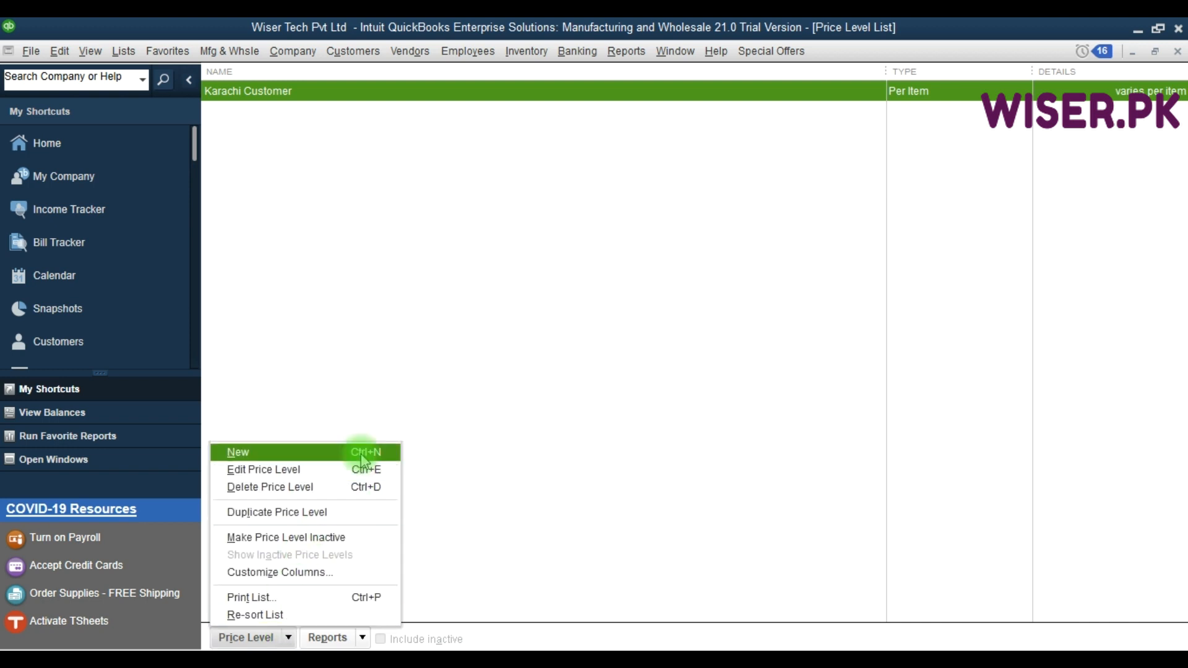
left_click(363, 454)
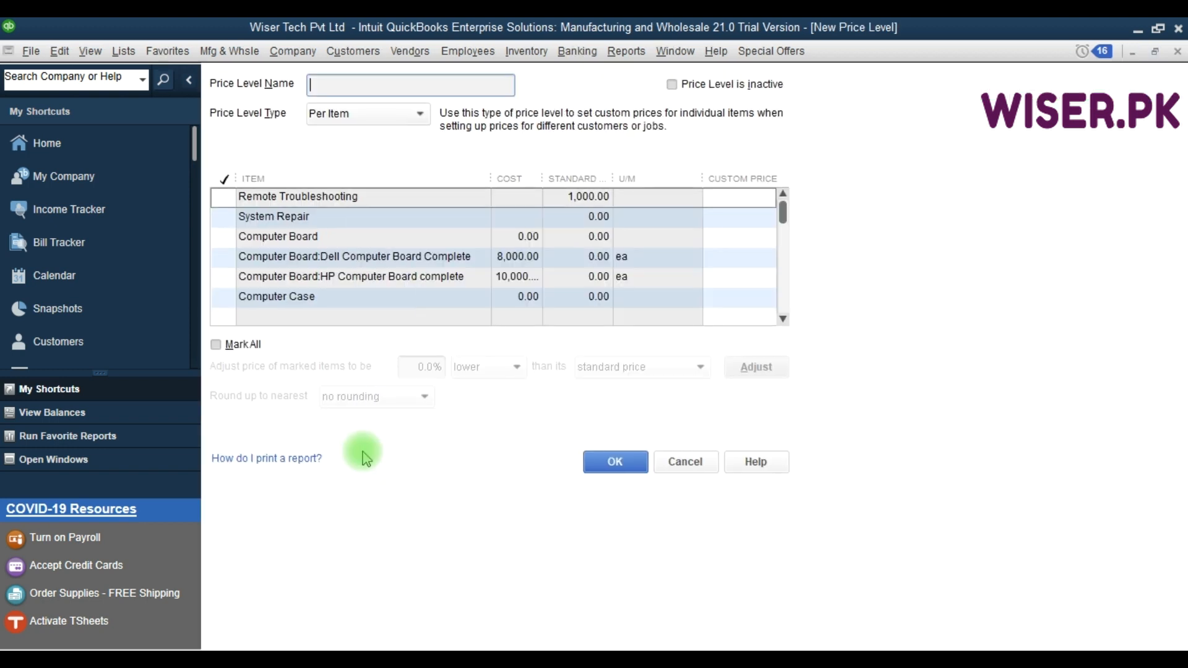
type("Customer")
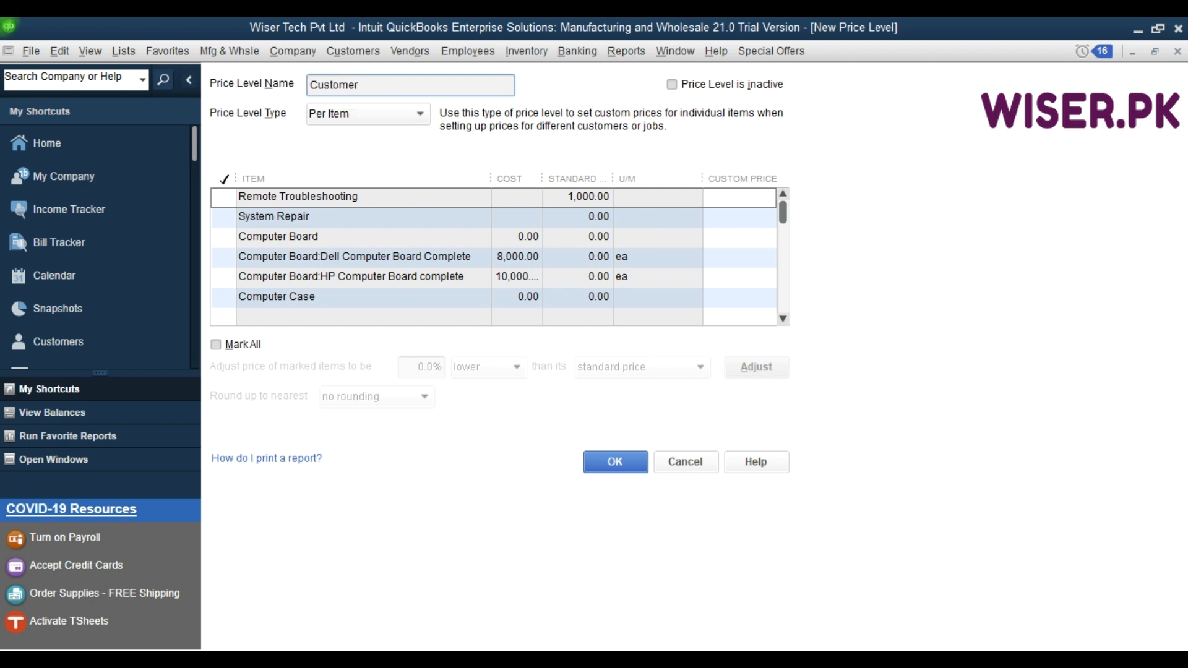
key("Left")
type("Lh")
key("BackSpace")
type("ahore")
key("Right")
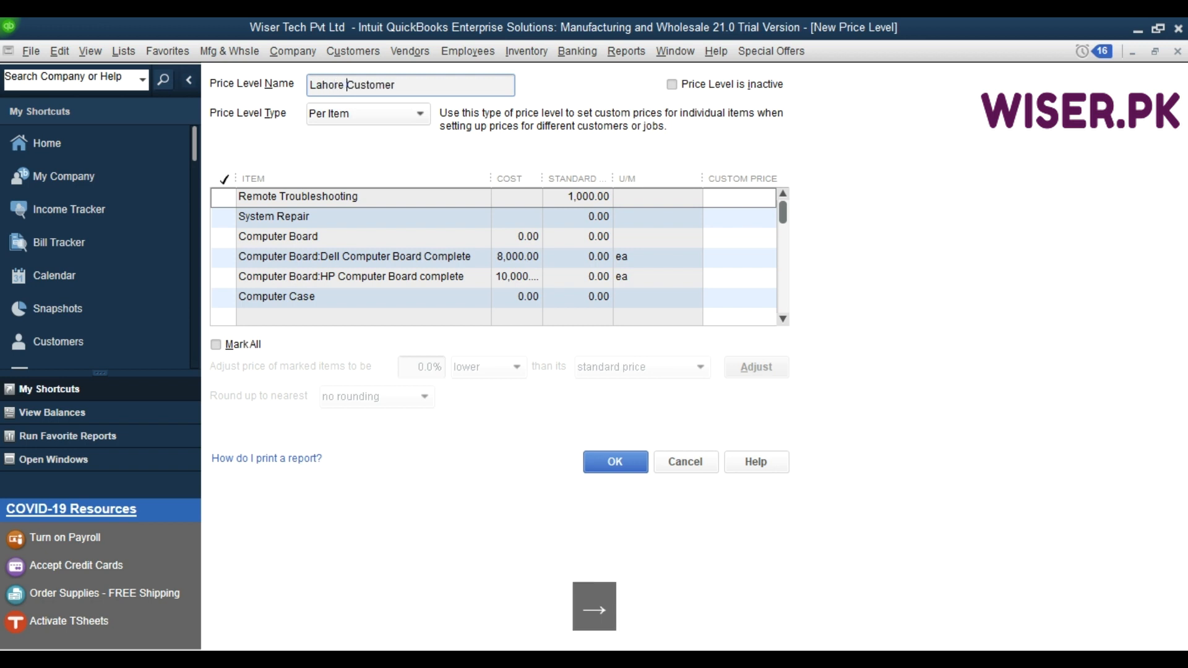
key("End")
type("s")
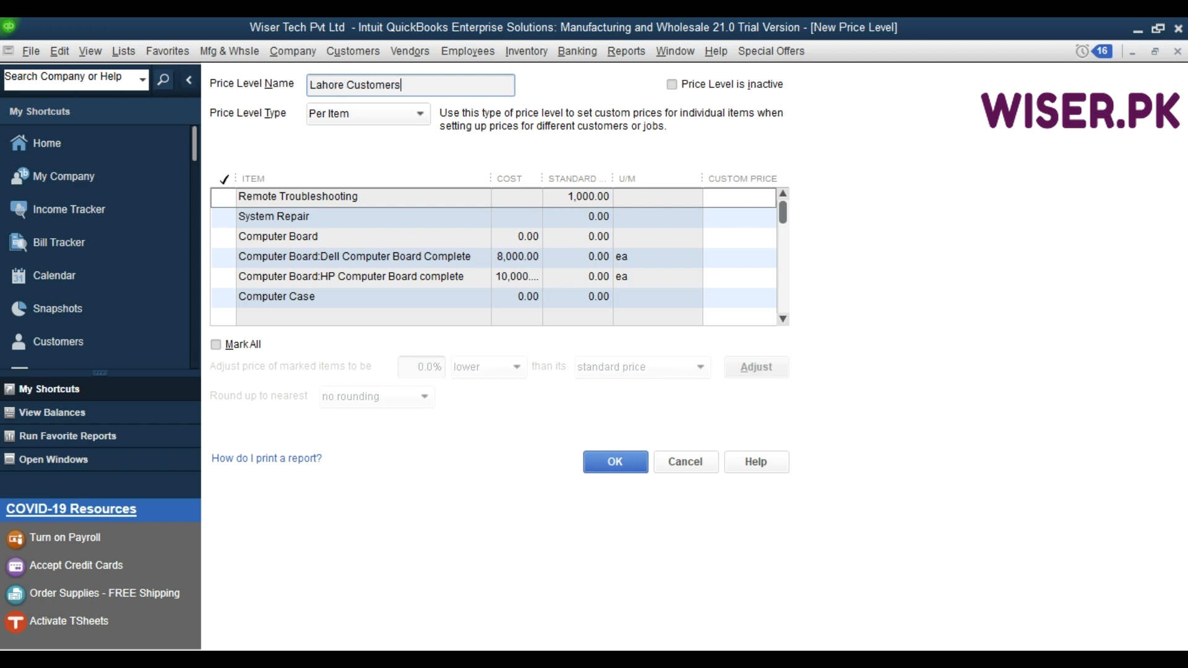
left_click(405, 115)
left_click(405, 115)
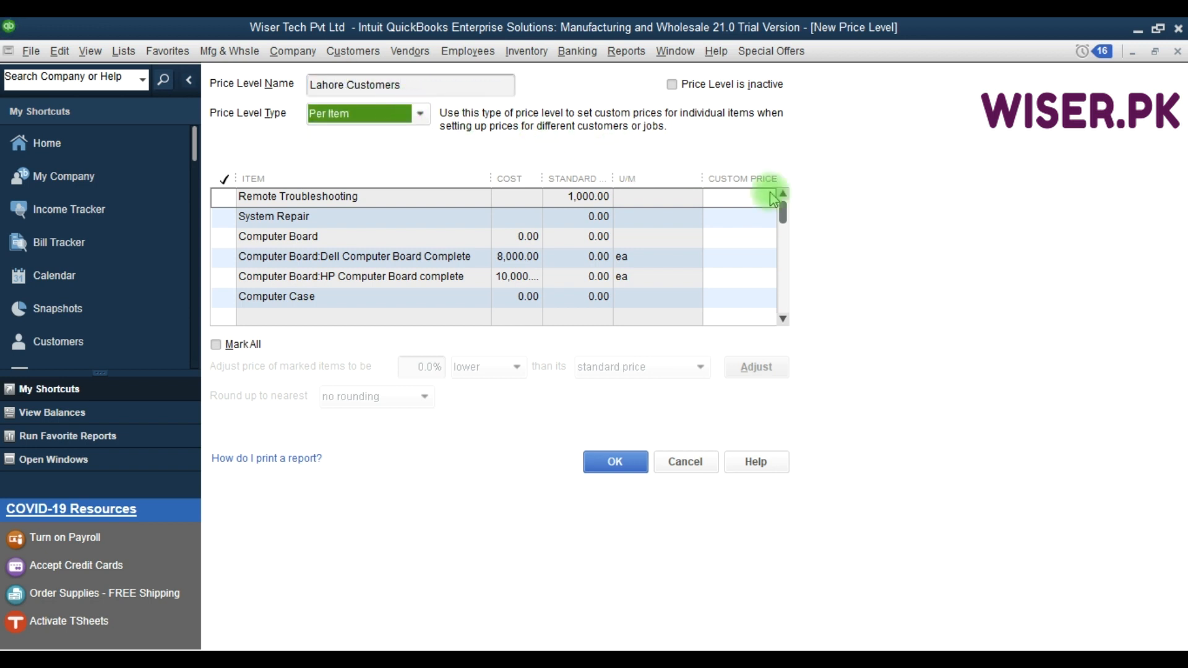
Mark the items Computer i5 7th Gen, 8GB 1TB, Computer i7 10th Gen, 16GB 1TB and Core i7 9th Gen 16GB 1TB.
left_click(784, 214)
left_click_drag(784, 213, 784, 310)
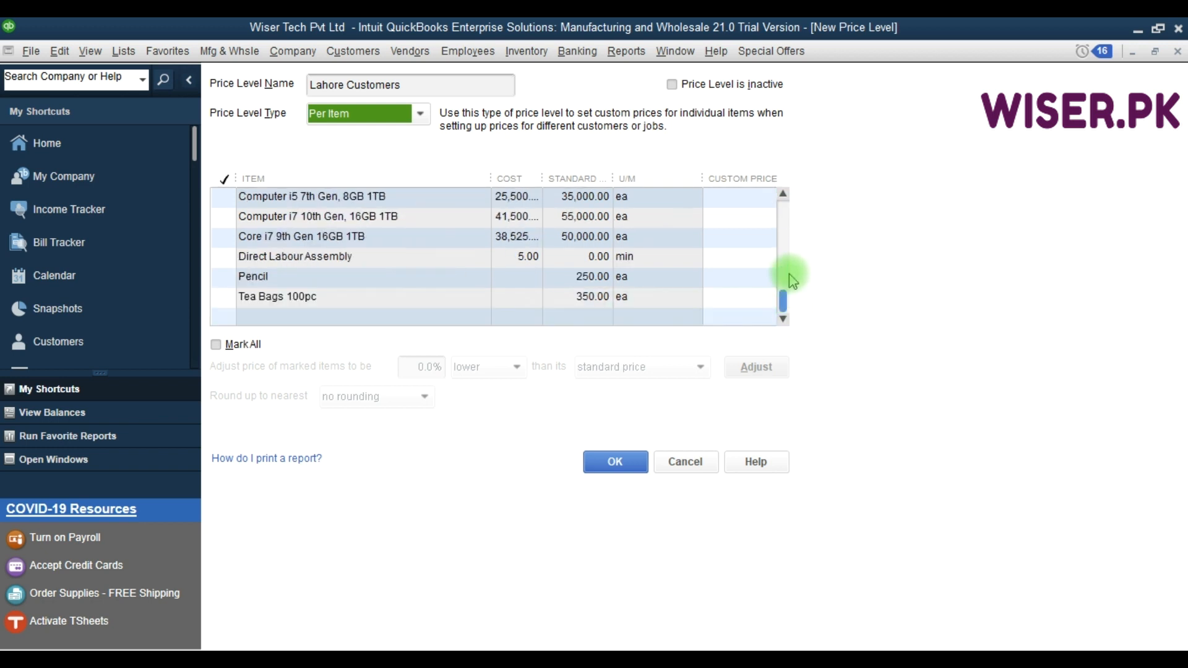
left_click(782, 193)
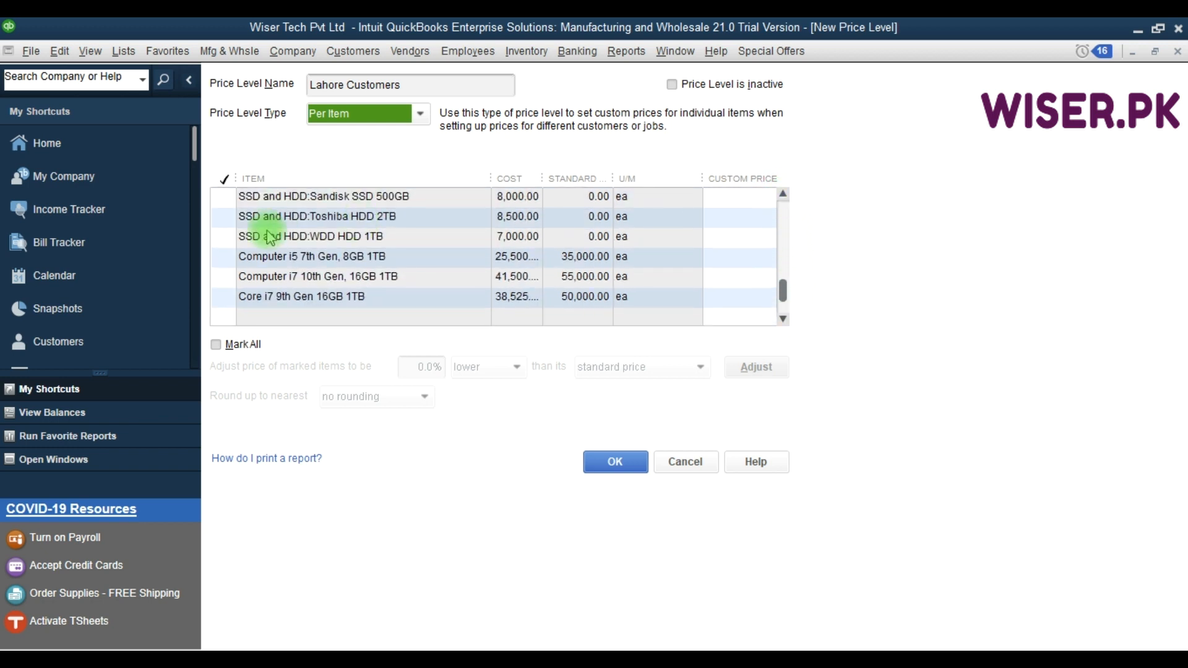
left_click(240, 255)
left_click(223, 277)
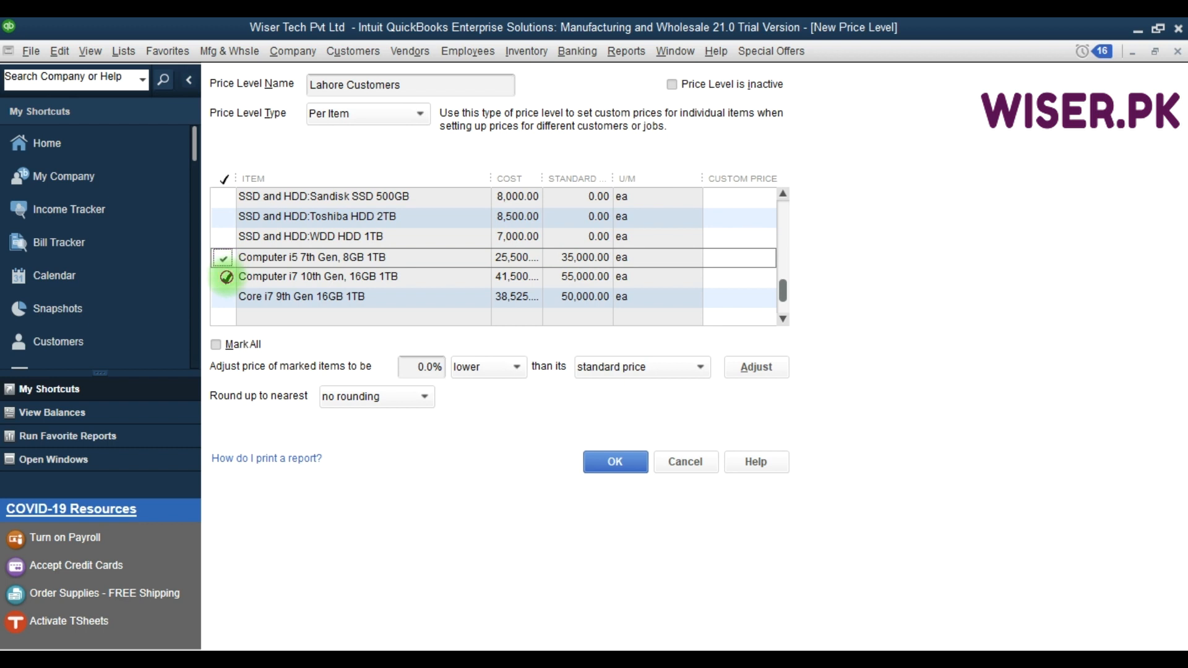
left_click(224, 295)
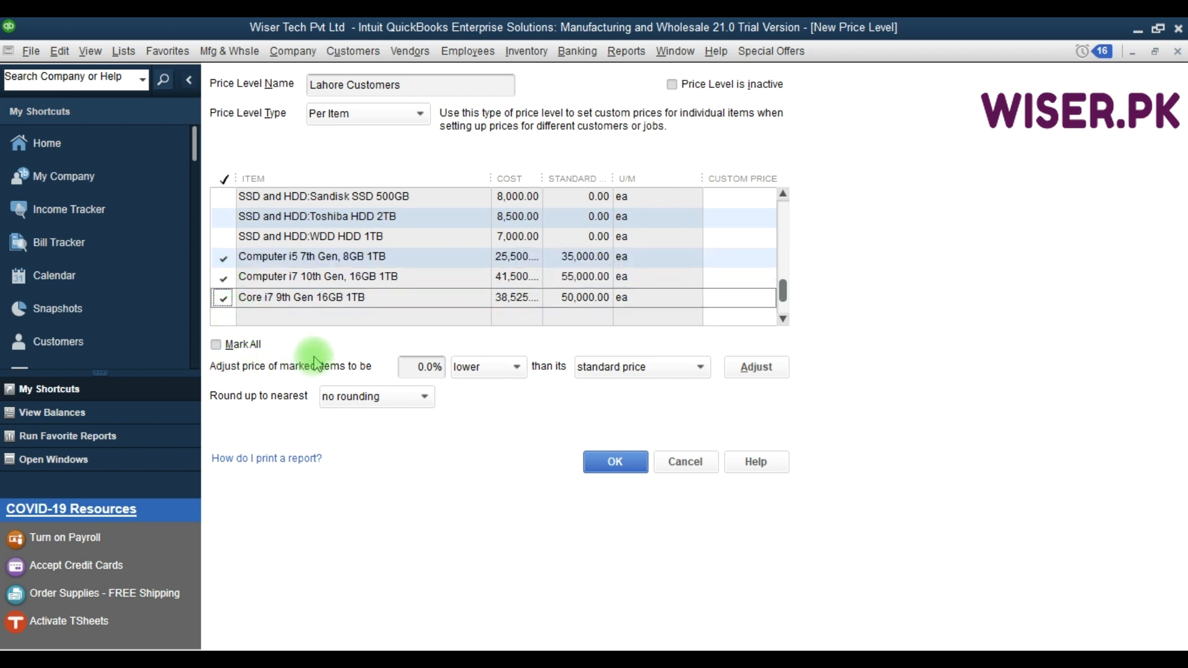
Adjust the marked computers' prices to be 2% lower than their standard price and save the Lahore Customers price level.
left_click(423, 366)
type("2")
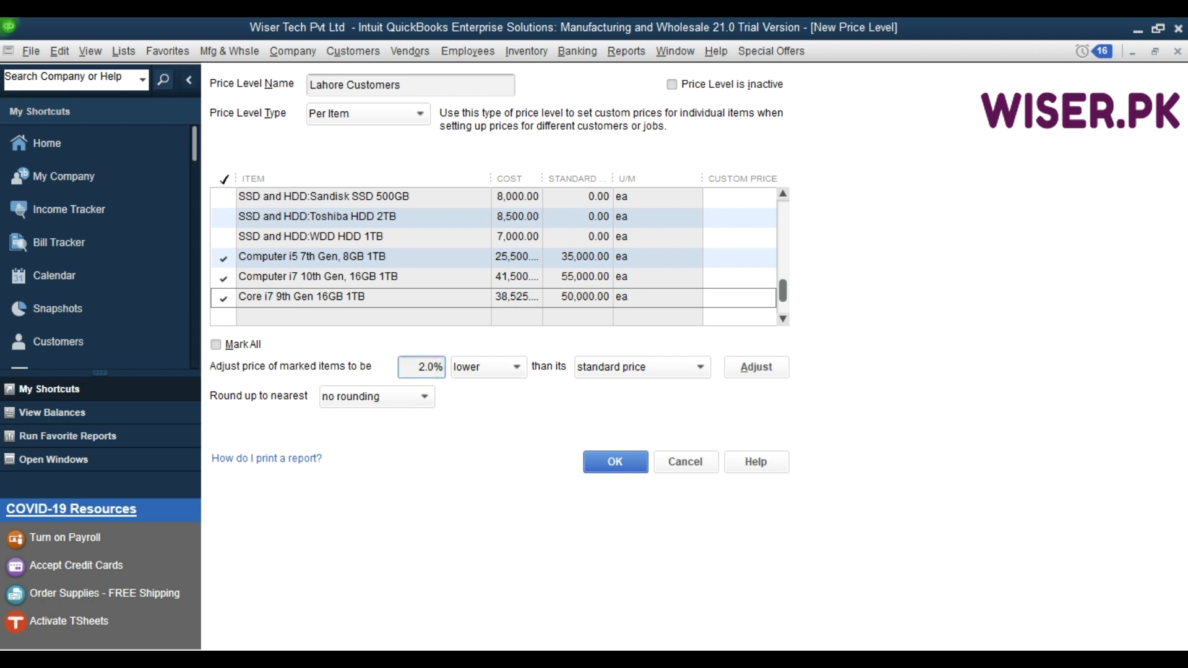
key("Tab")
left_click(673, 380)
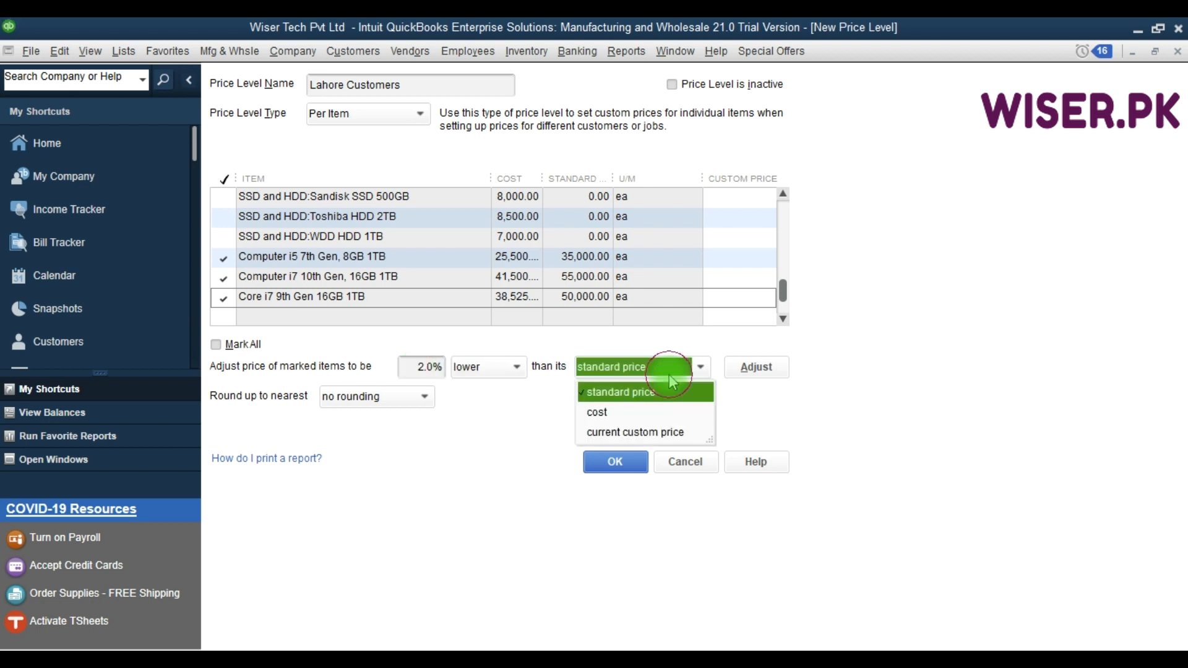
left_click(750, 376)
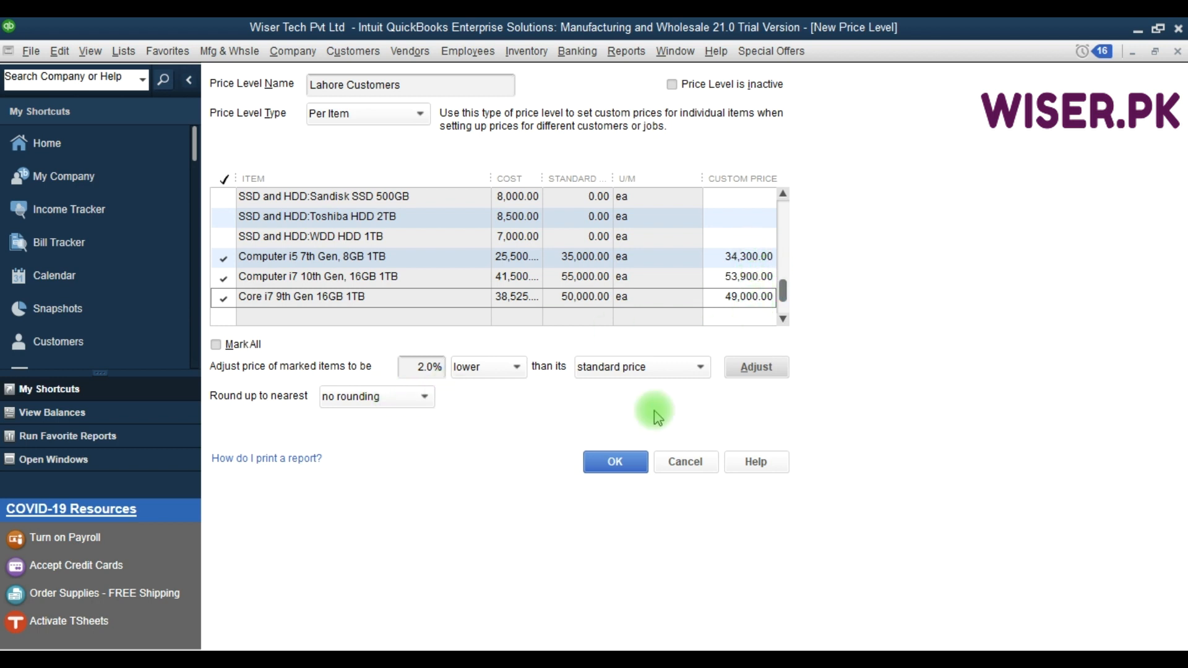
left_click(614, 465)
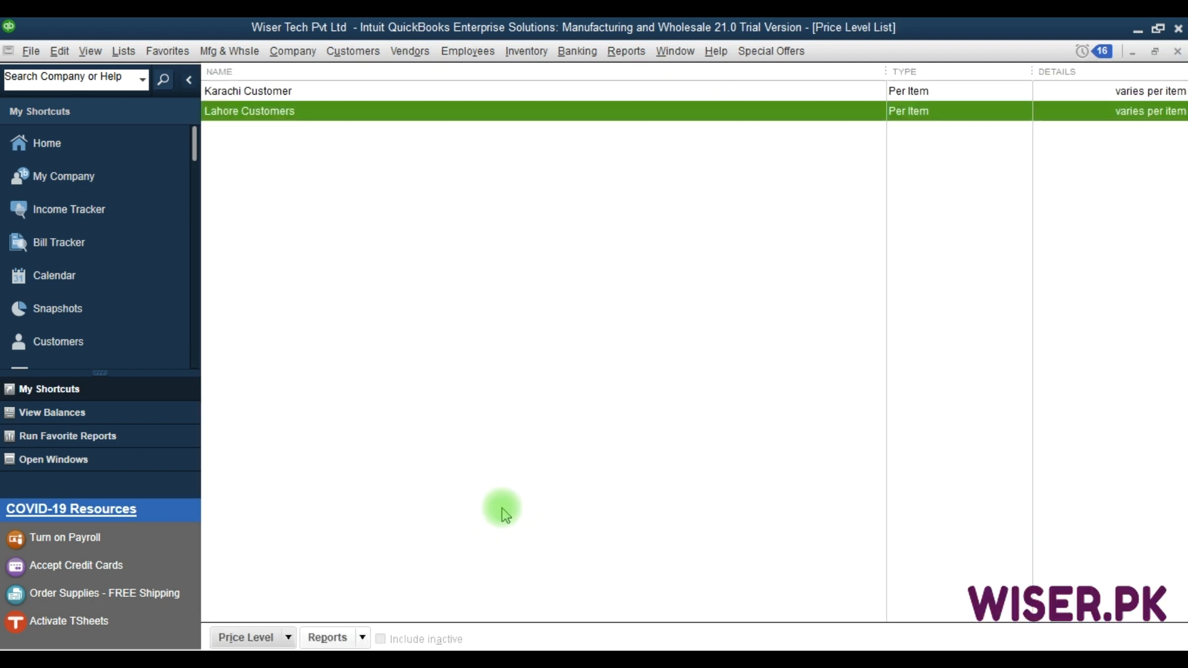
left_click(286, 93)
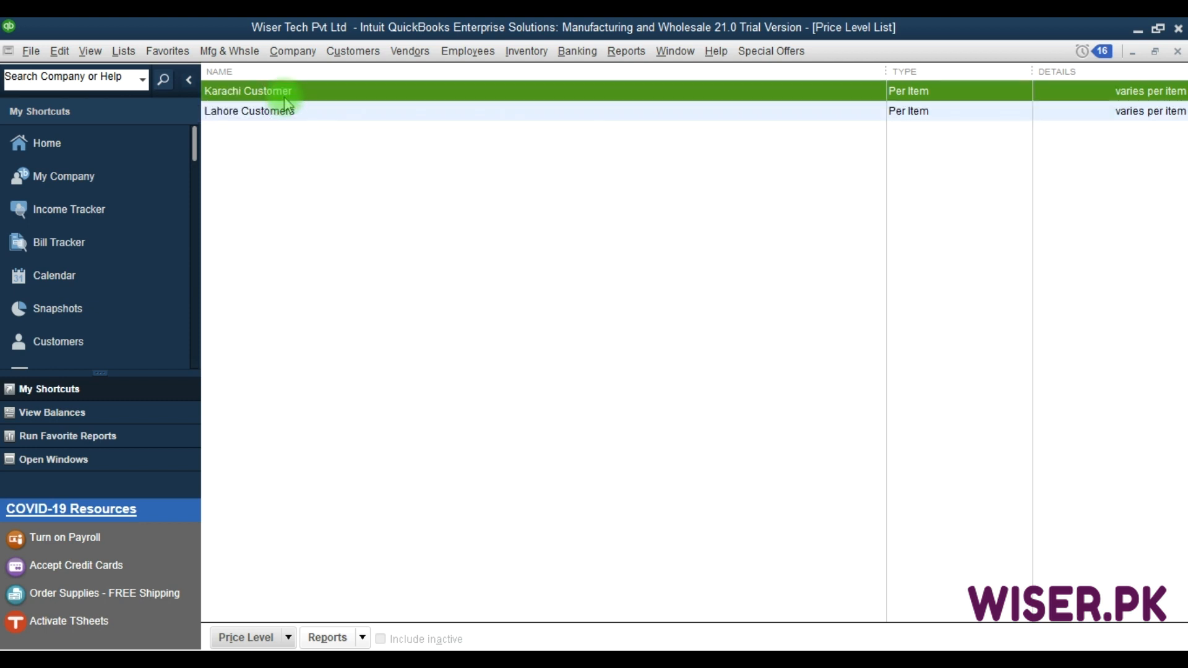
left_click(287, 112)
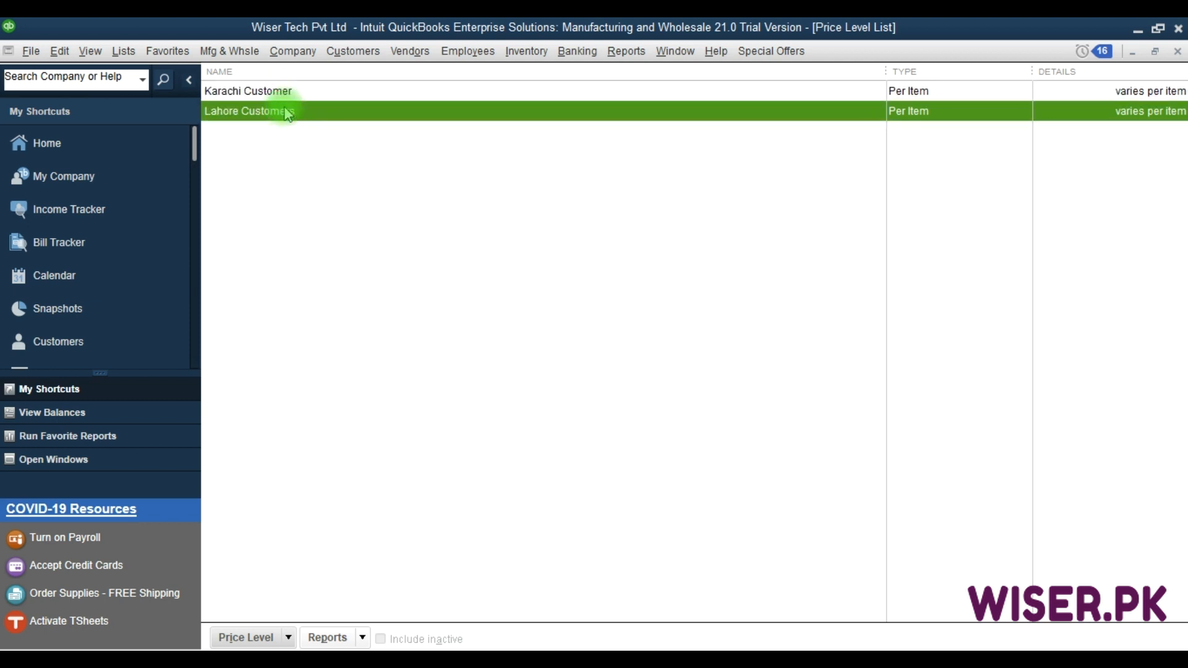